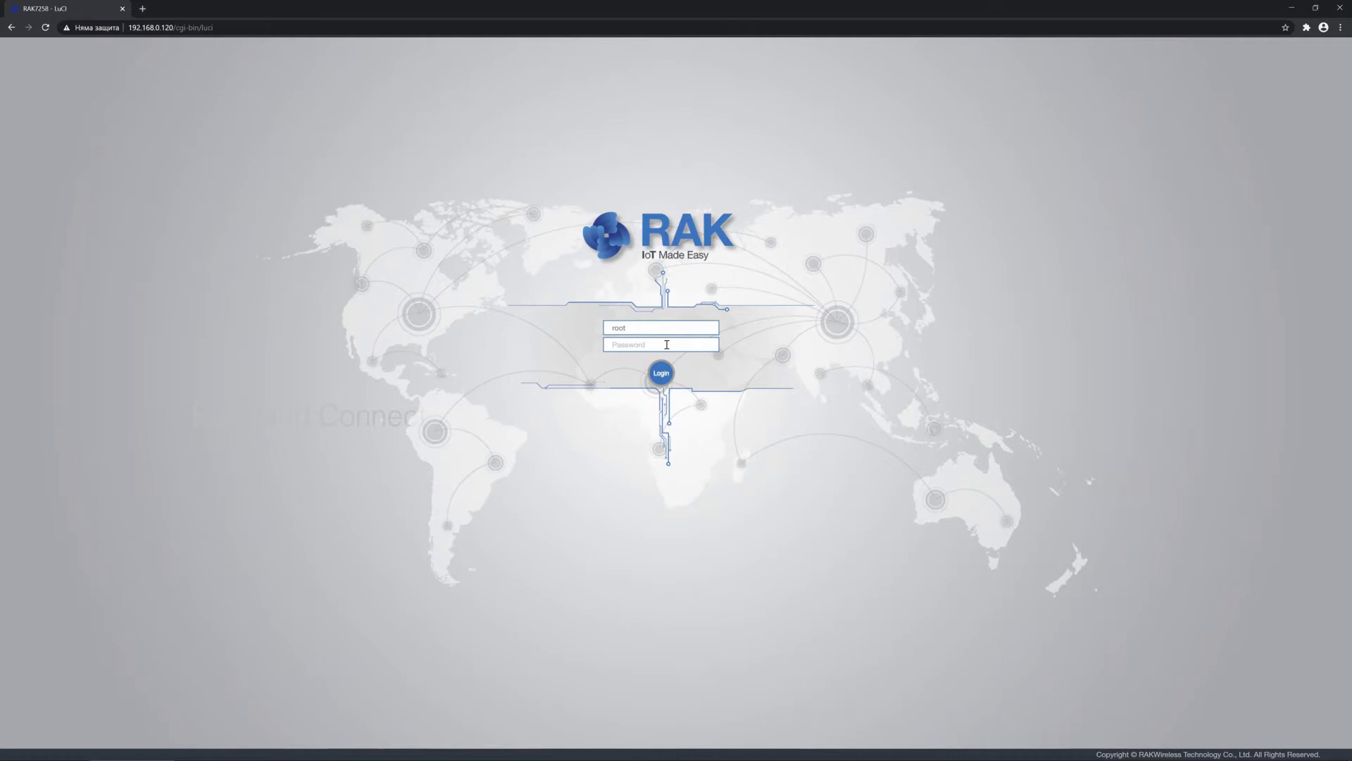
Step: Log in to the gateway as root by entering the account password
type("root")
key("Return")
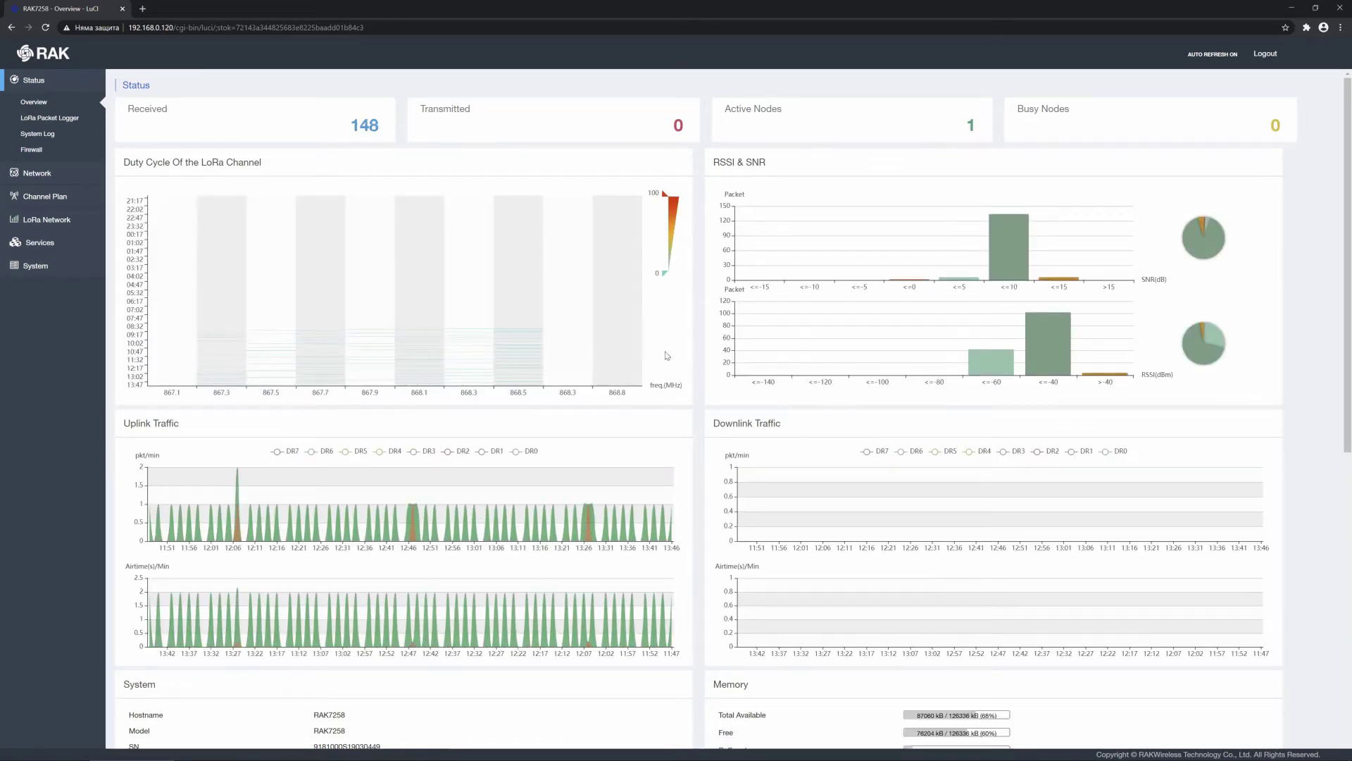
scroll(666, 355, "down", 7)
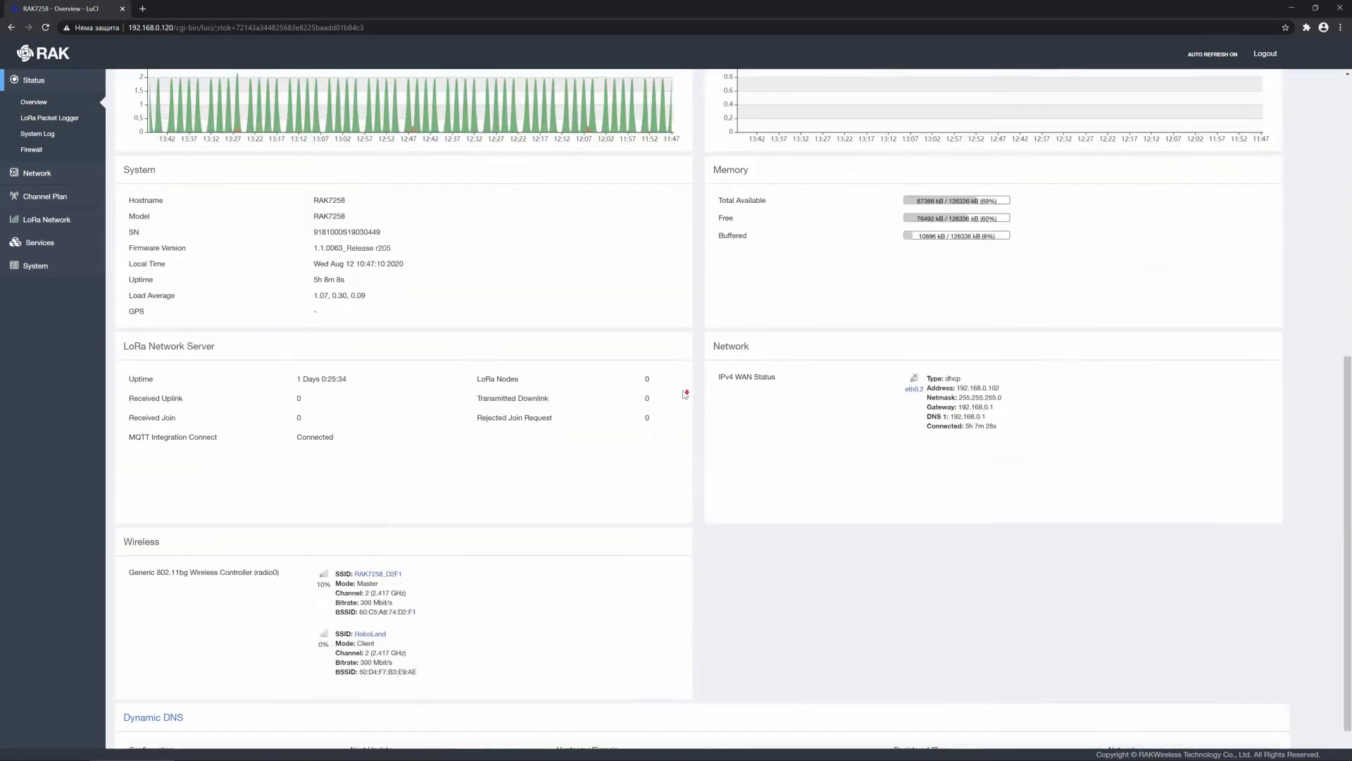
scroll(685, 395, "down", 1)
scroll(685, 394, "up", 7)
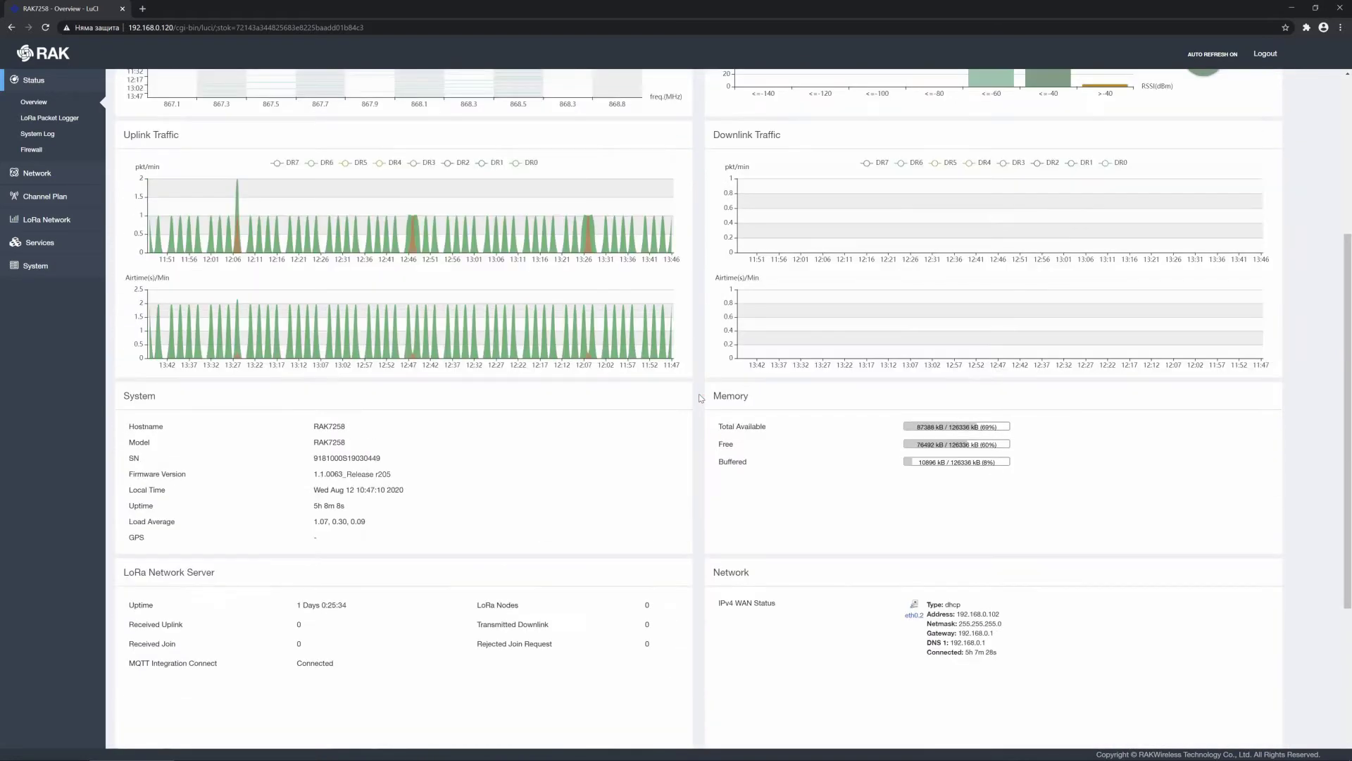
scroll(702, 397, "up", 1)
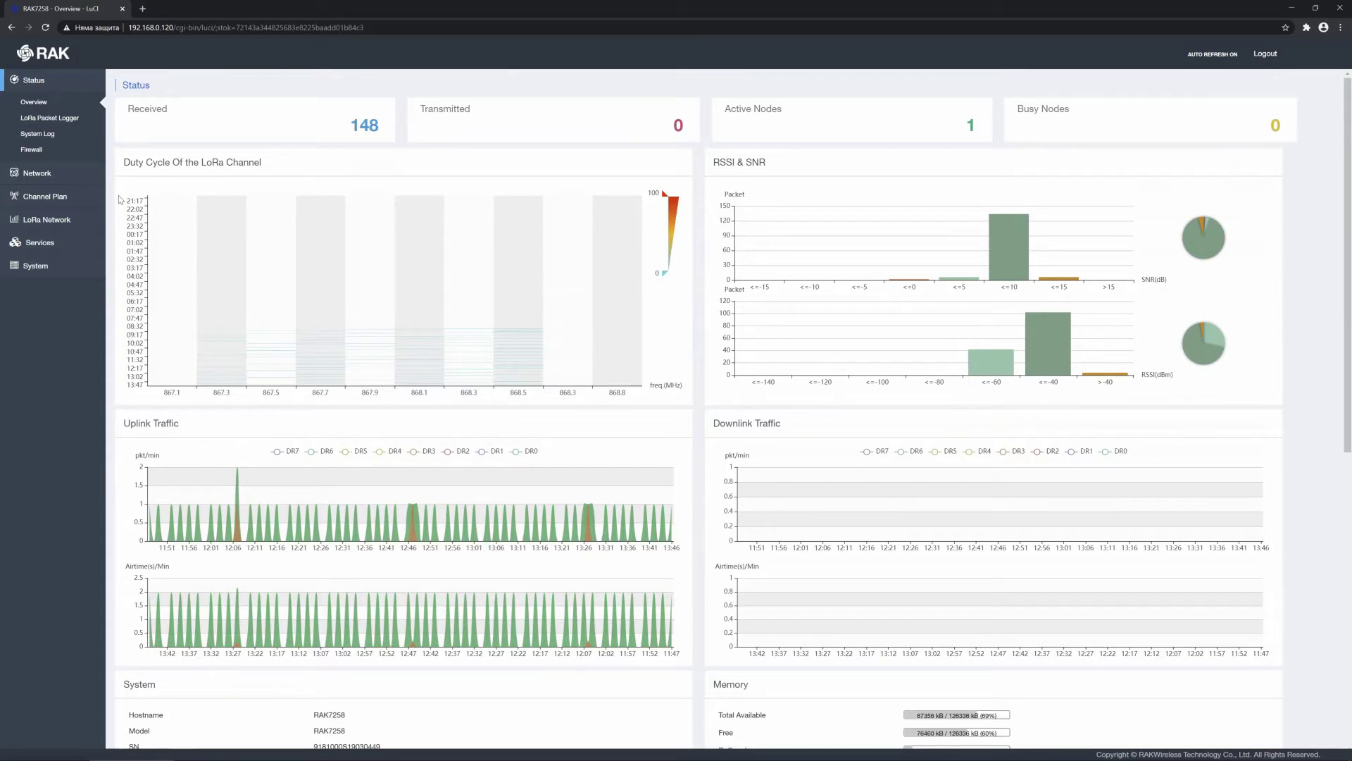
Step: Choose EU863-870 as the Channel Plan region and save and apply it
left_click(80, 200)
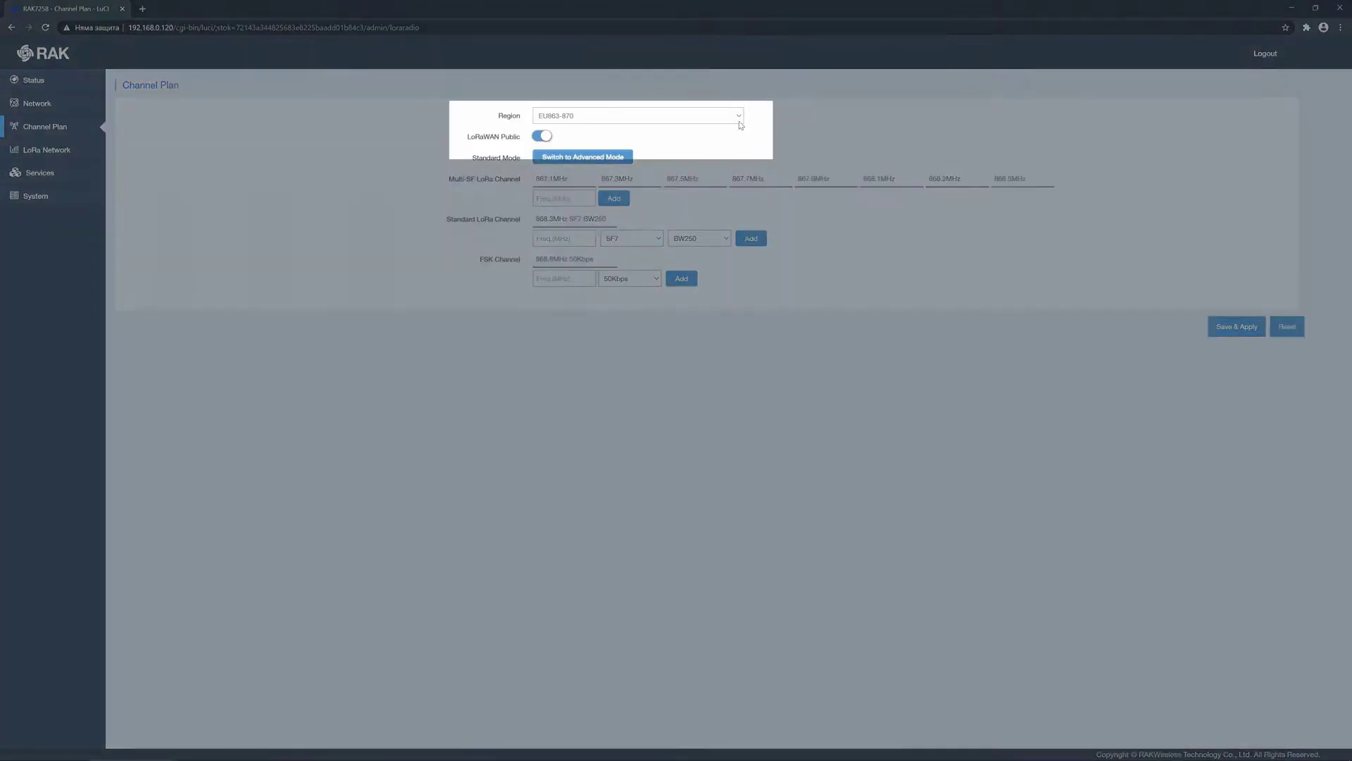
left_click(740, 117)
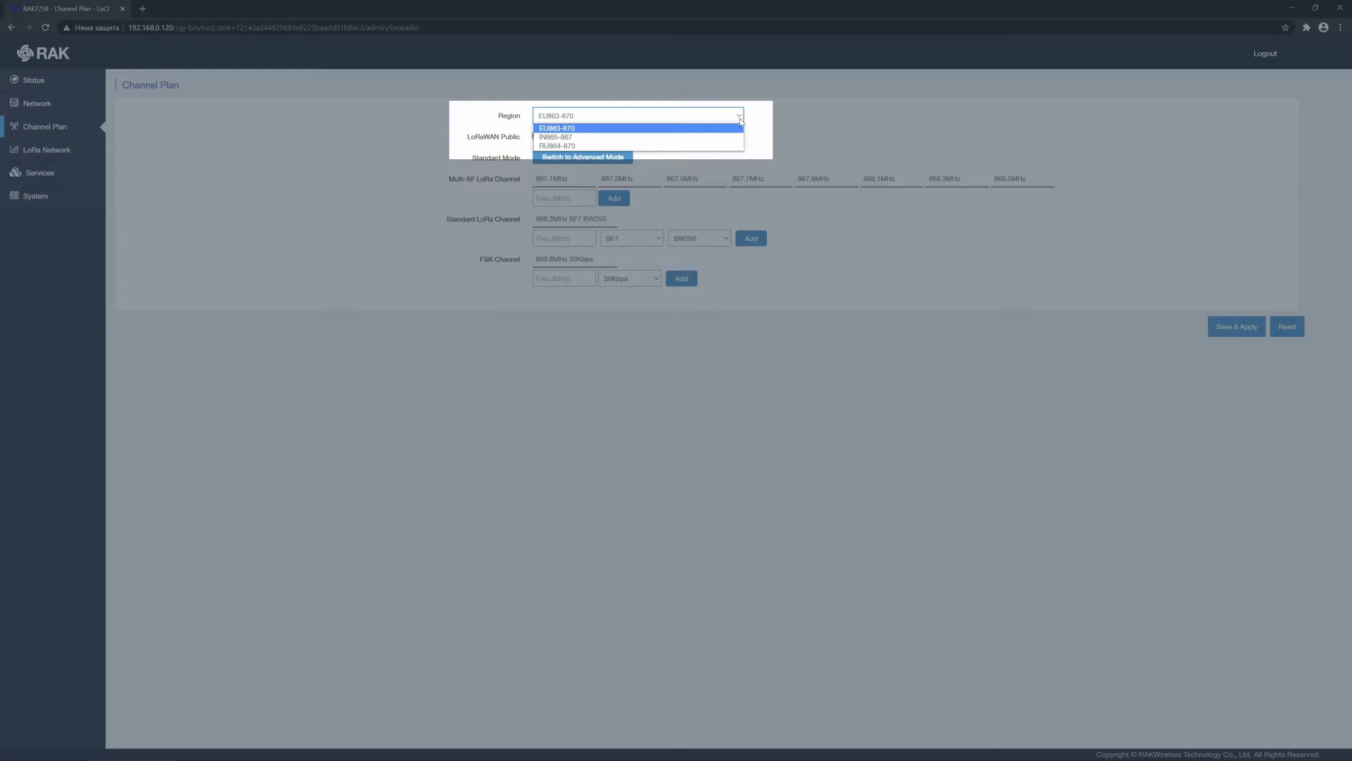
left_click(729, 129)
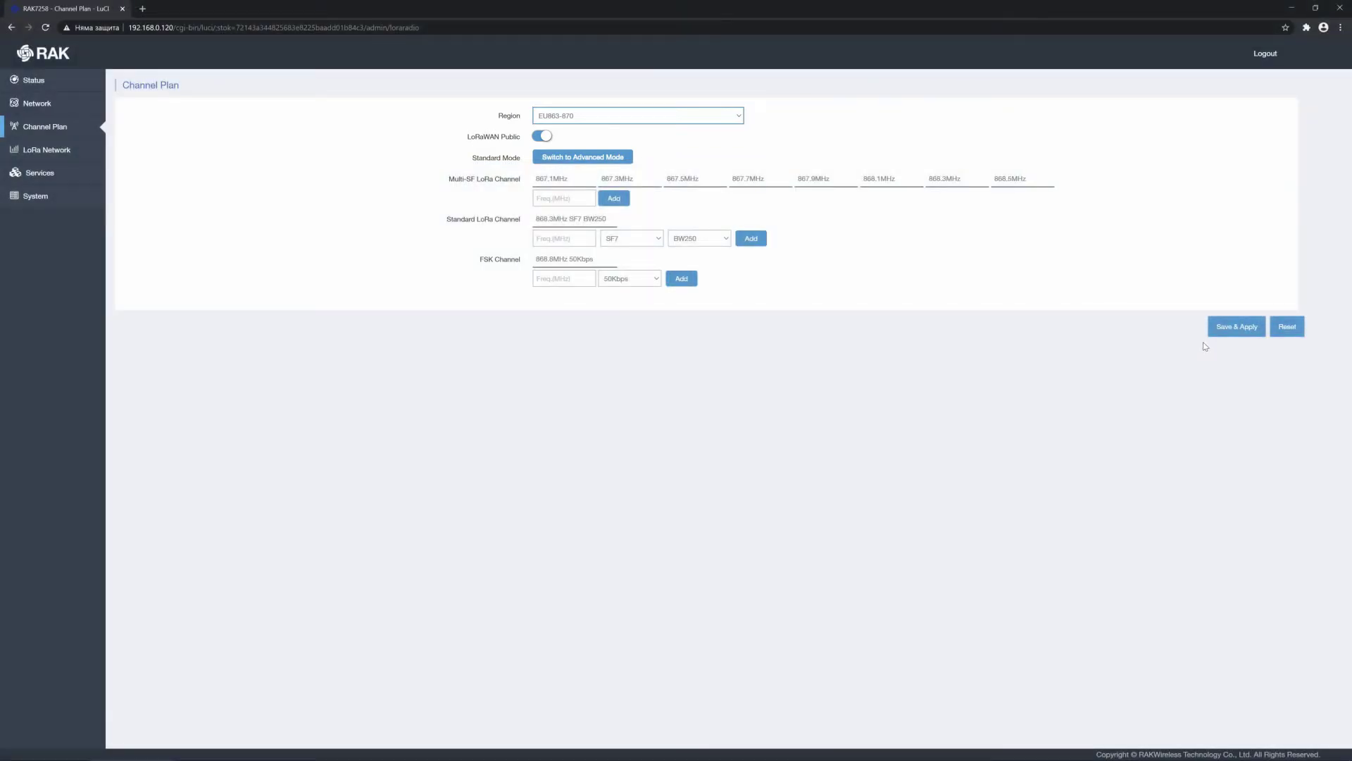
left_click(1230, 328)
Step: Set the LoRaWAN Network Settings mode to Network Server and save and apply
left_click(86, 152)
left_click(51, 173)
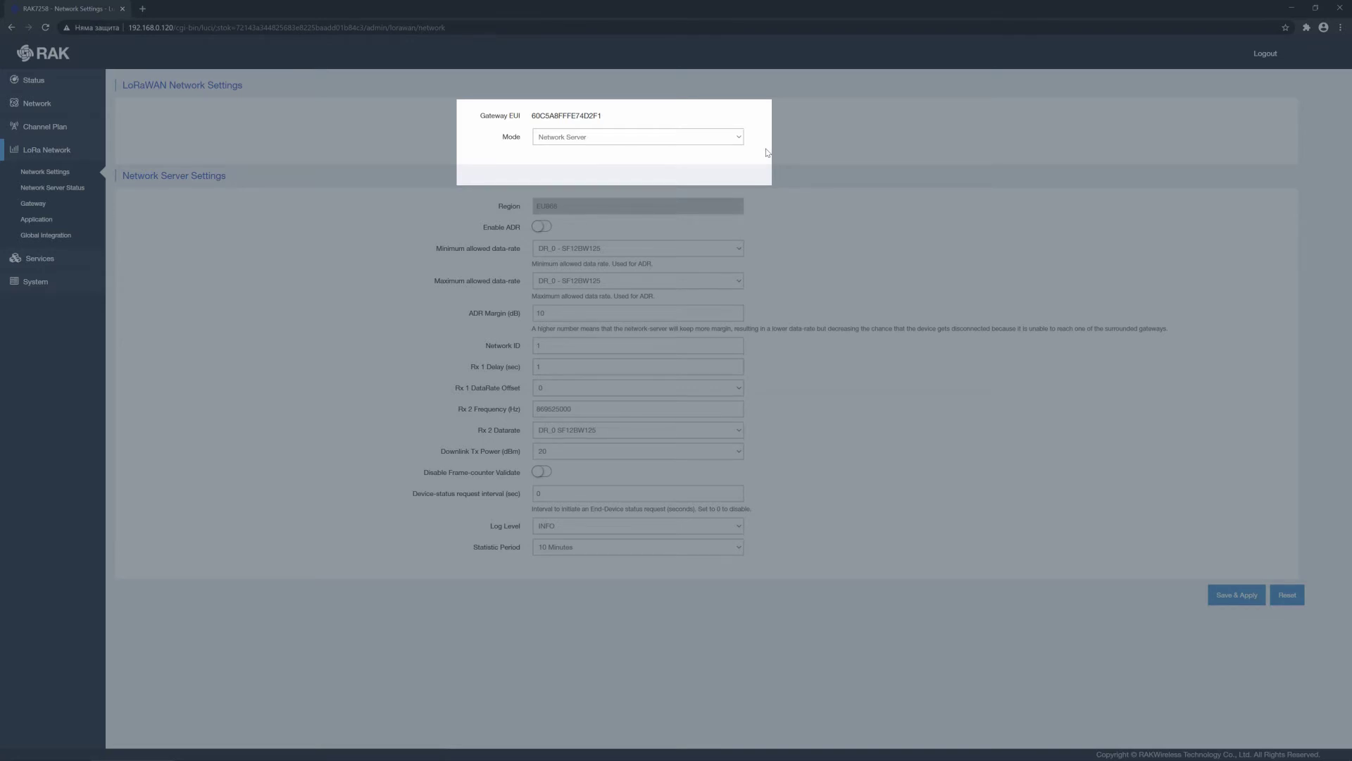
left_click(739, 137)
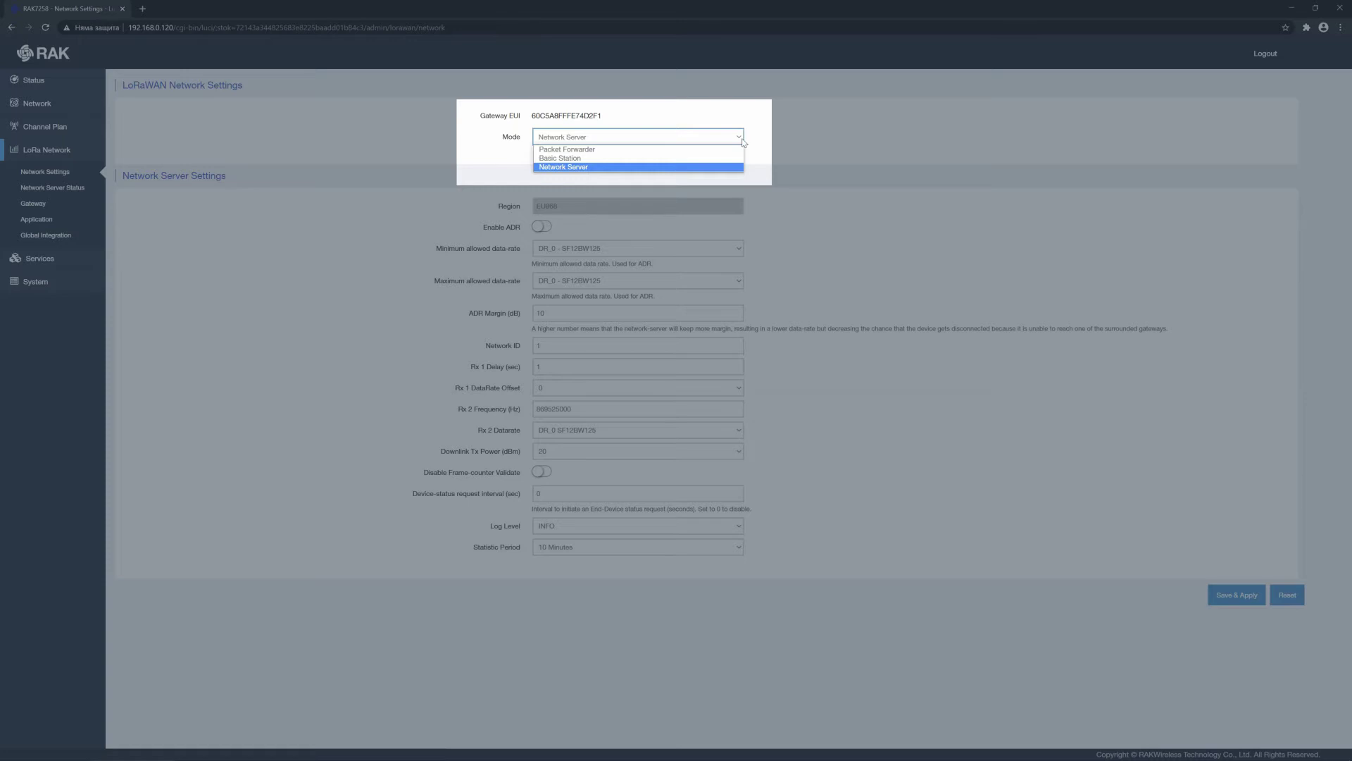
left_click(668, 170)
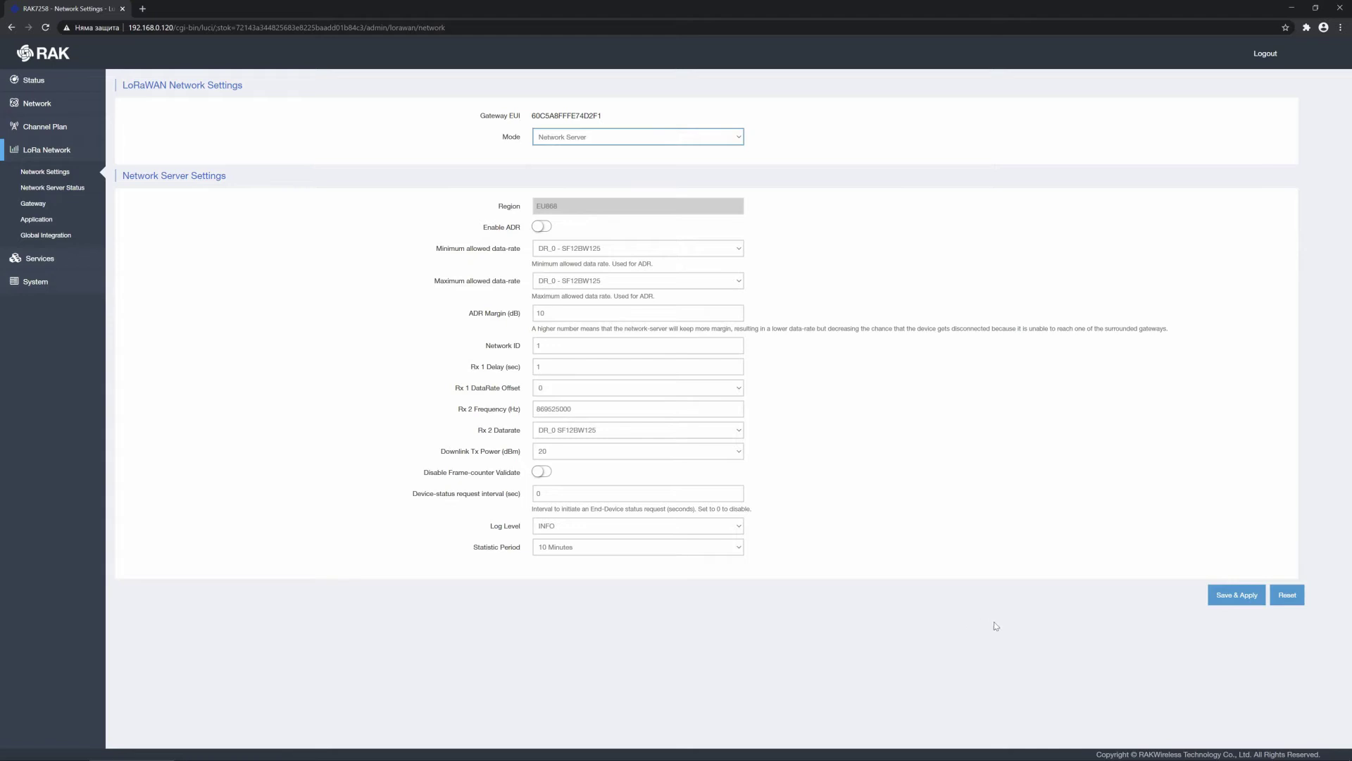
left_click(1231, 598)
Step: View the gateway overview with MQTT broker 127.0.0.1 port 1883, then the Application overview
left_click(33, 205)
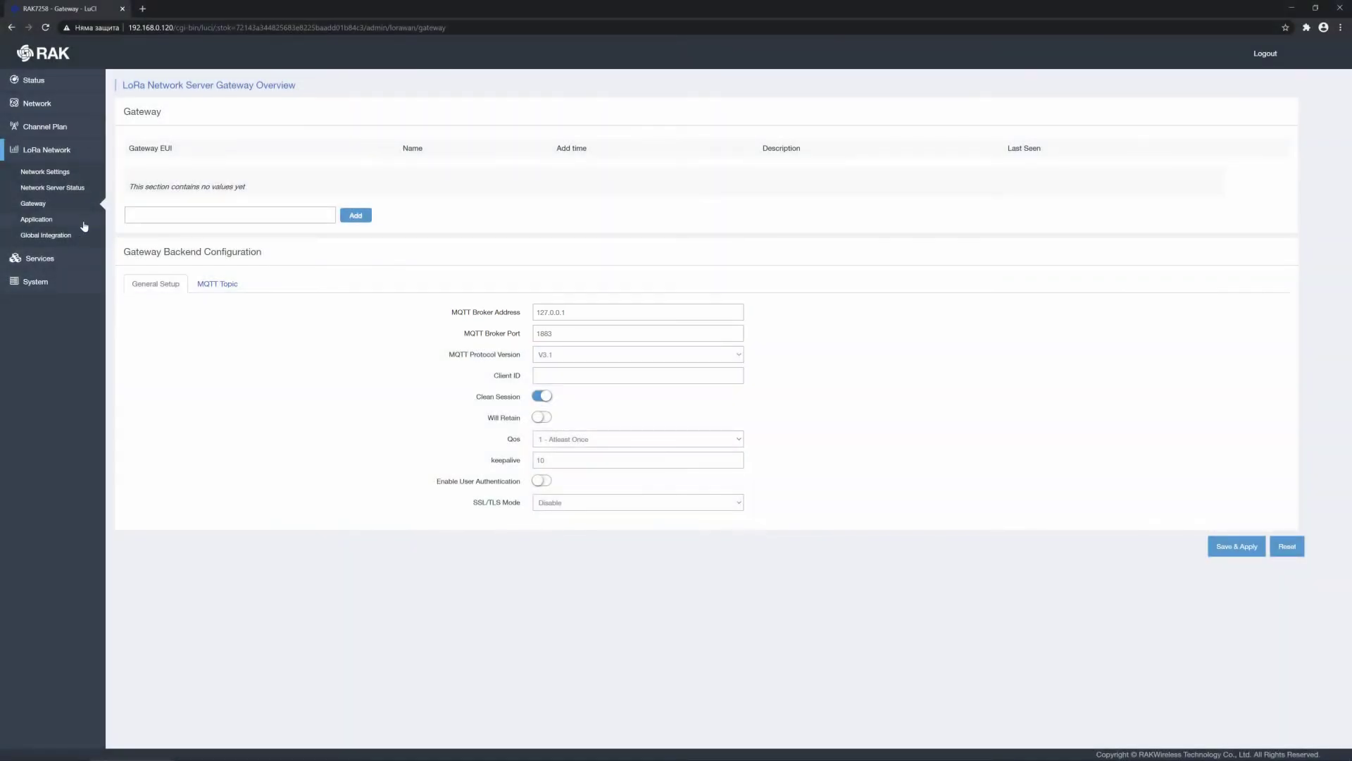
left_click(39, 218)
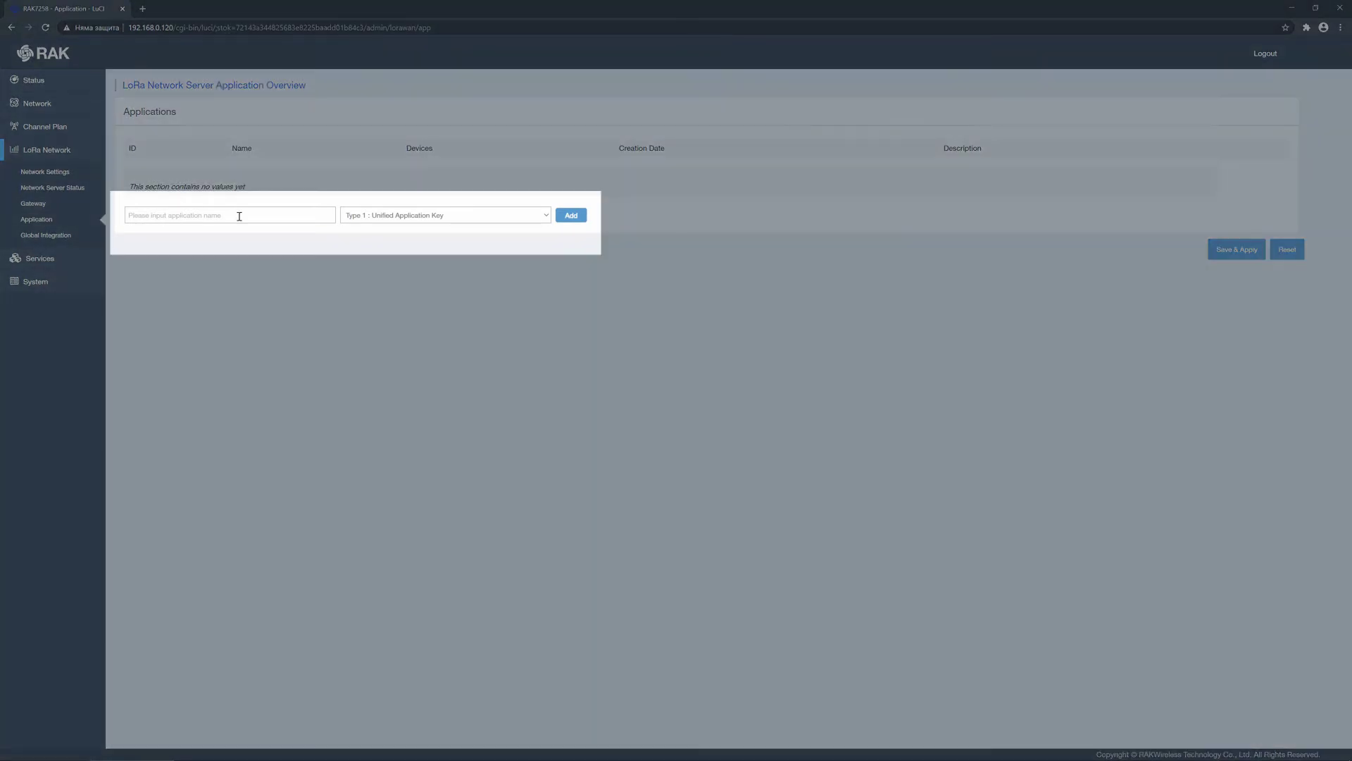
Step: Add application rak_test_app with type 1: Unified Application Key
left_click(240, 215)
type("rak_test_app")
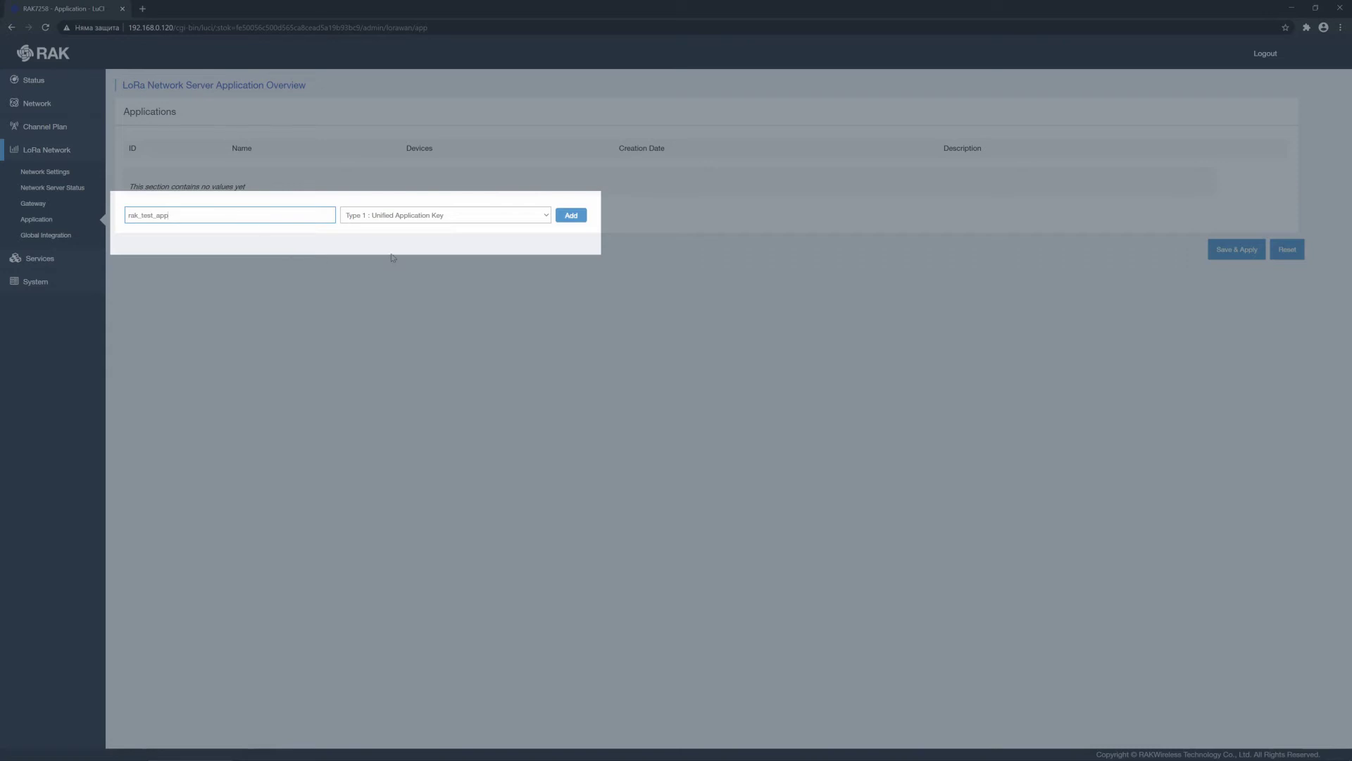
left_click(546, 216)
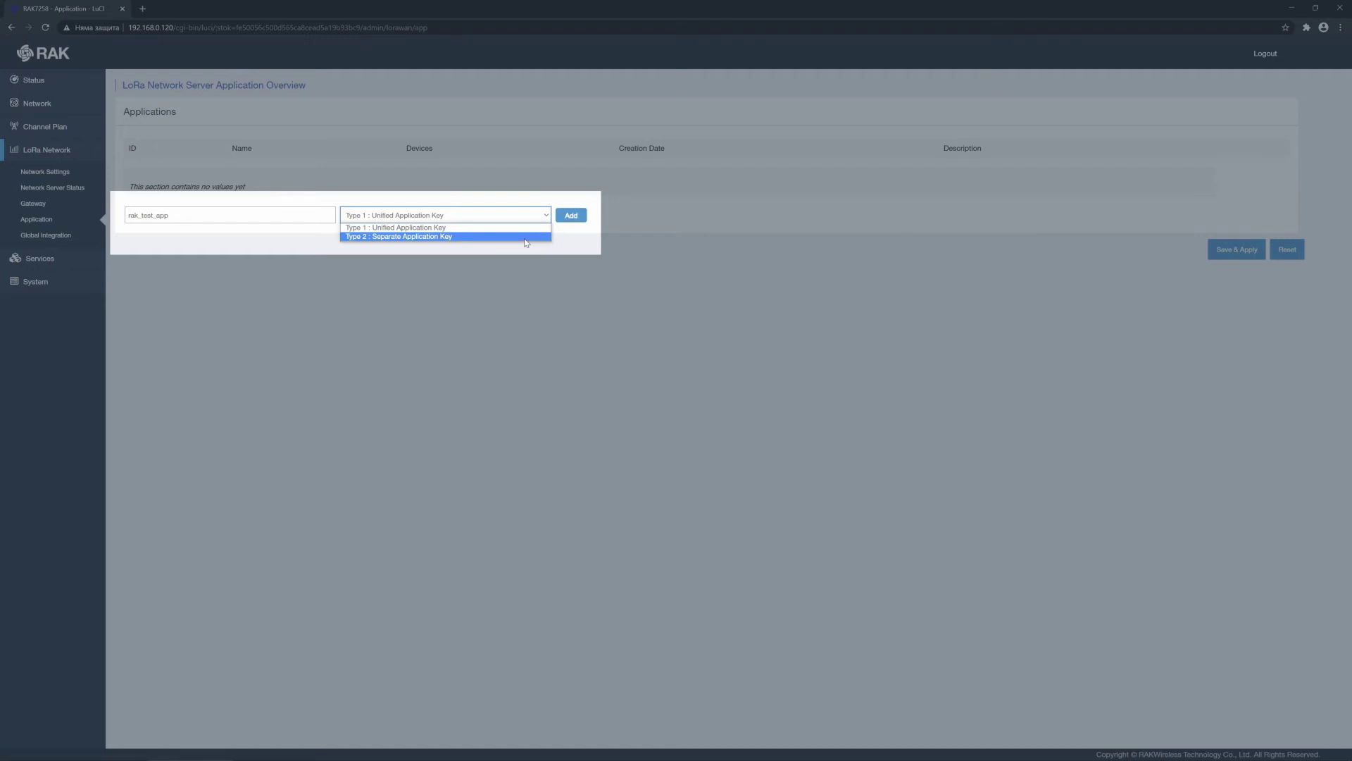
left_click(523, 230)
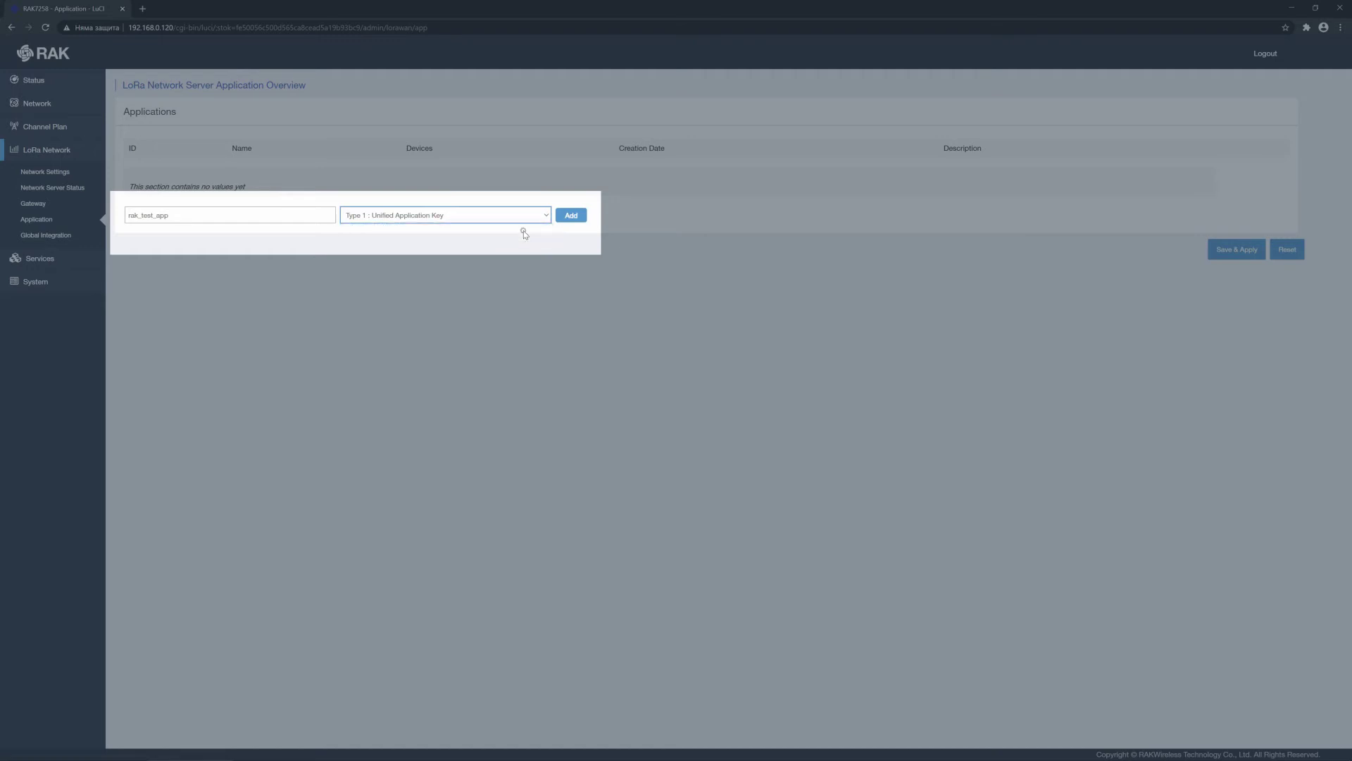
left_click(571, 216)
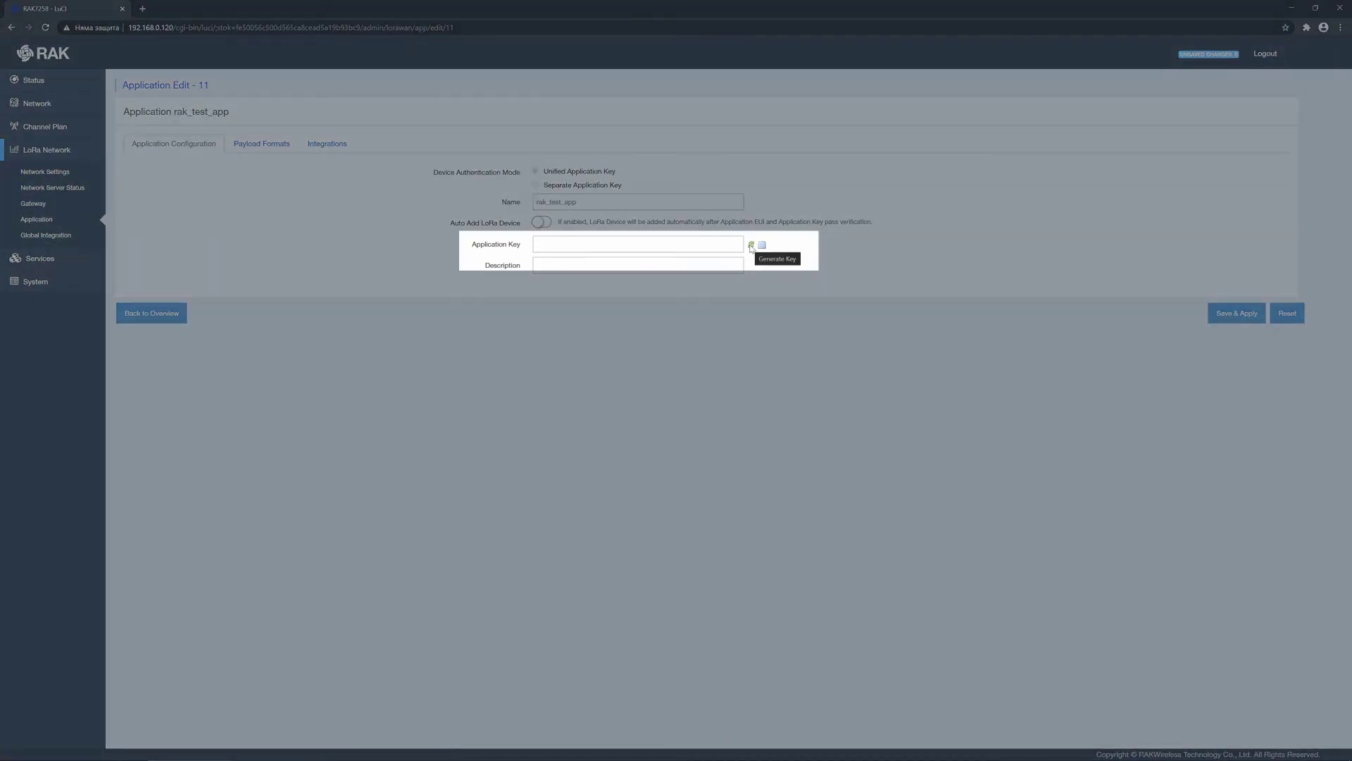
Step: Generate a random application key, keep payload format None, and save and apply rak_test_app
left_click(751, 245)
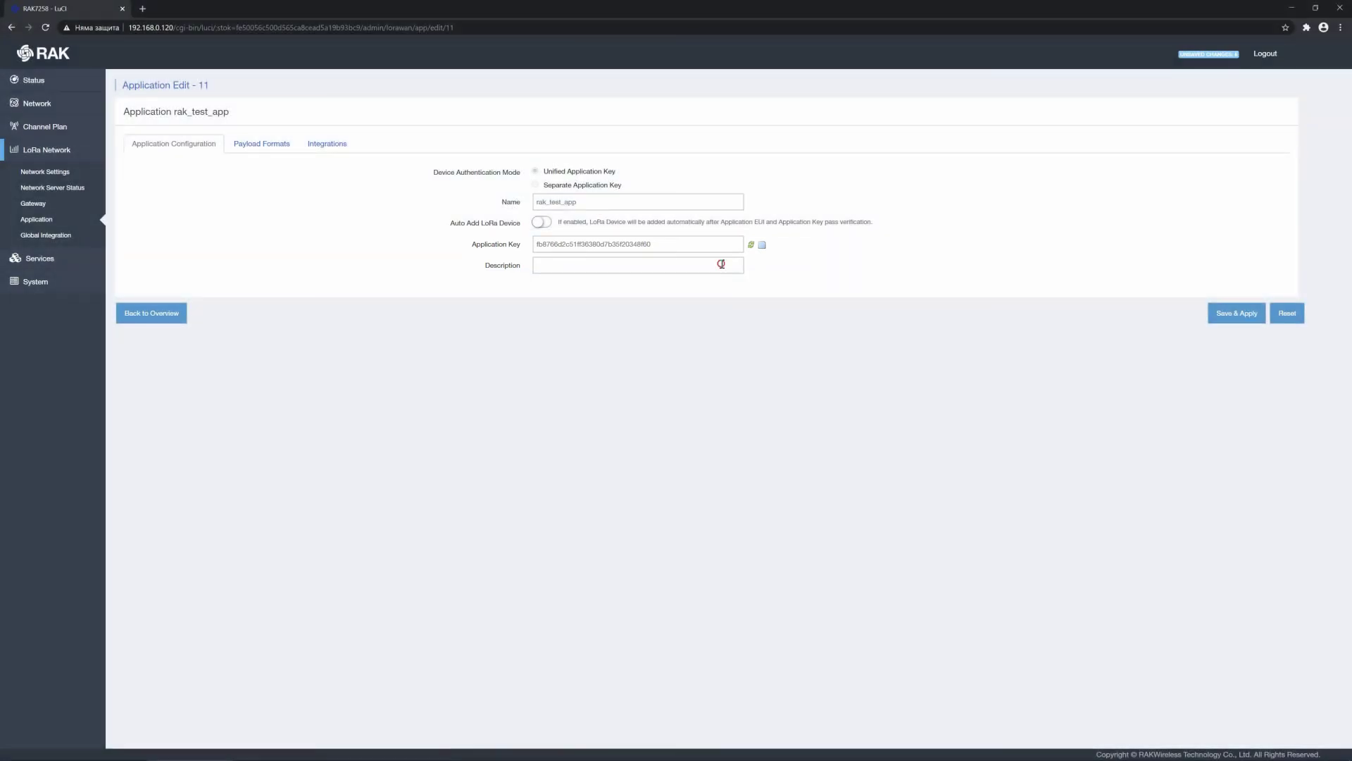
left_click(722, 264)
left_click(277, 145)
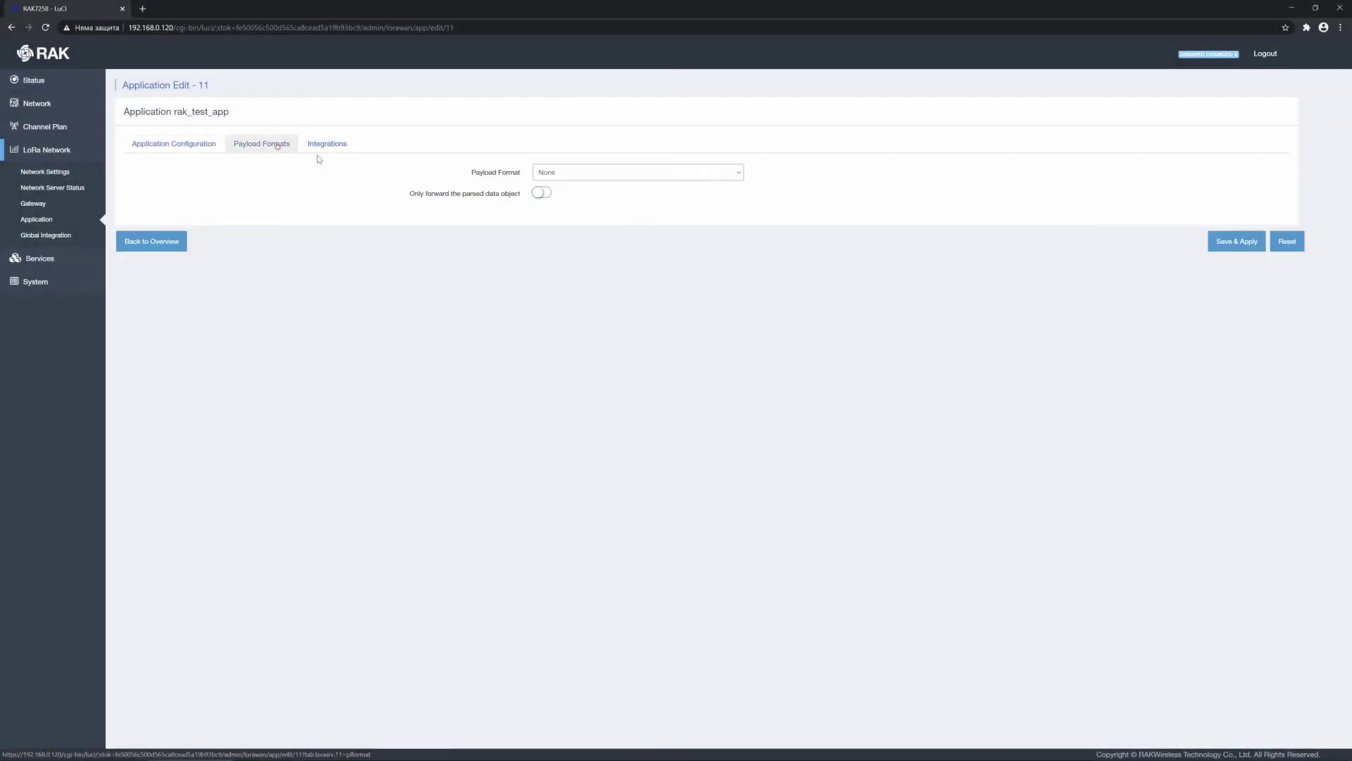
left_click(738, 174)
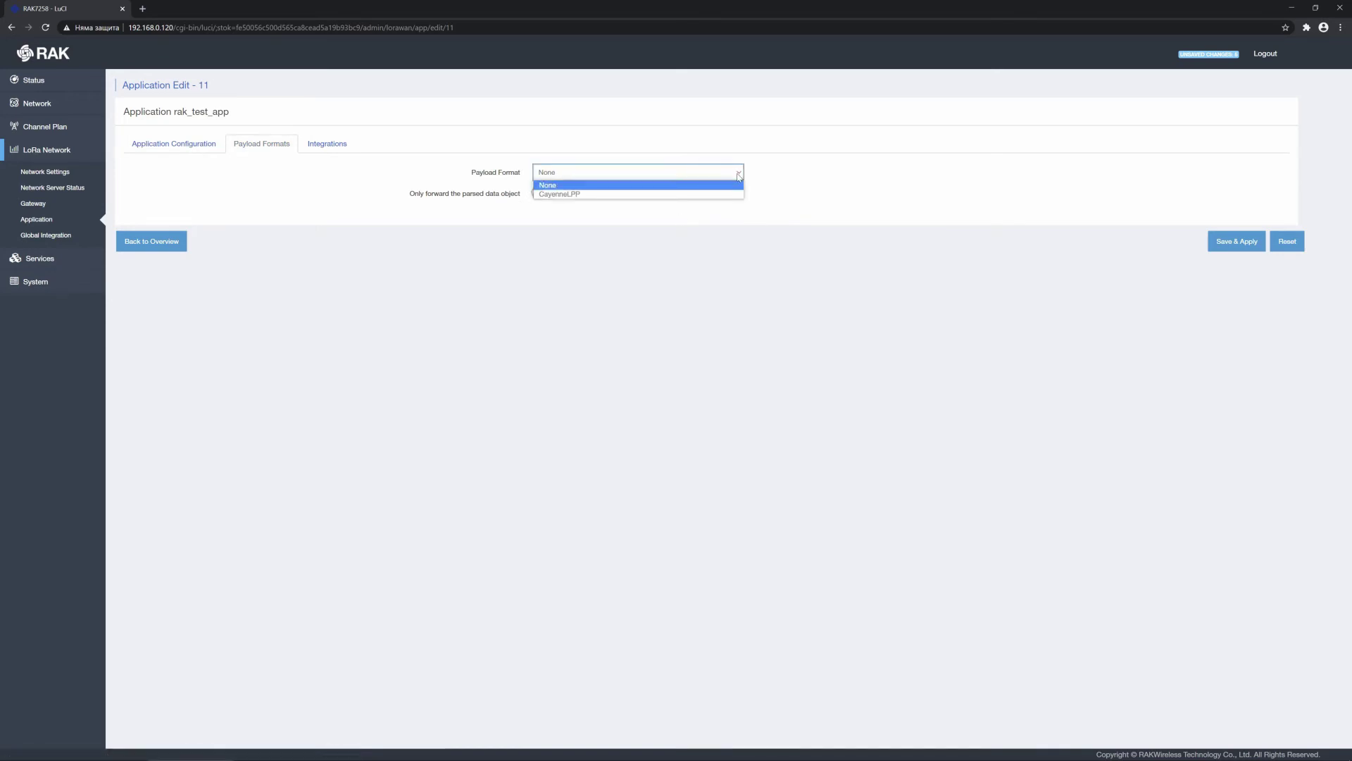
left_click(715, 212)
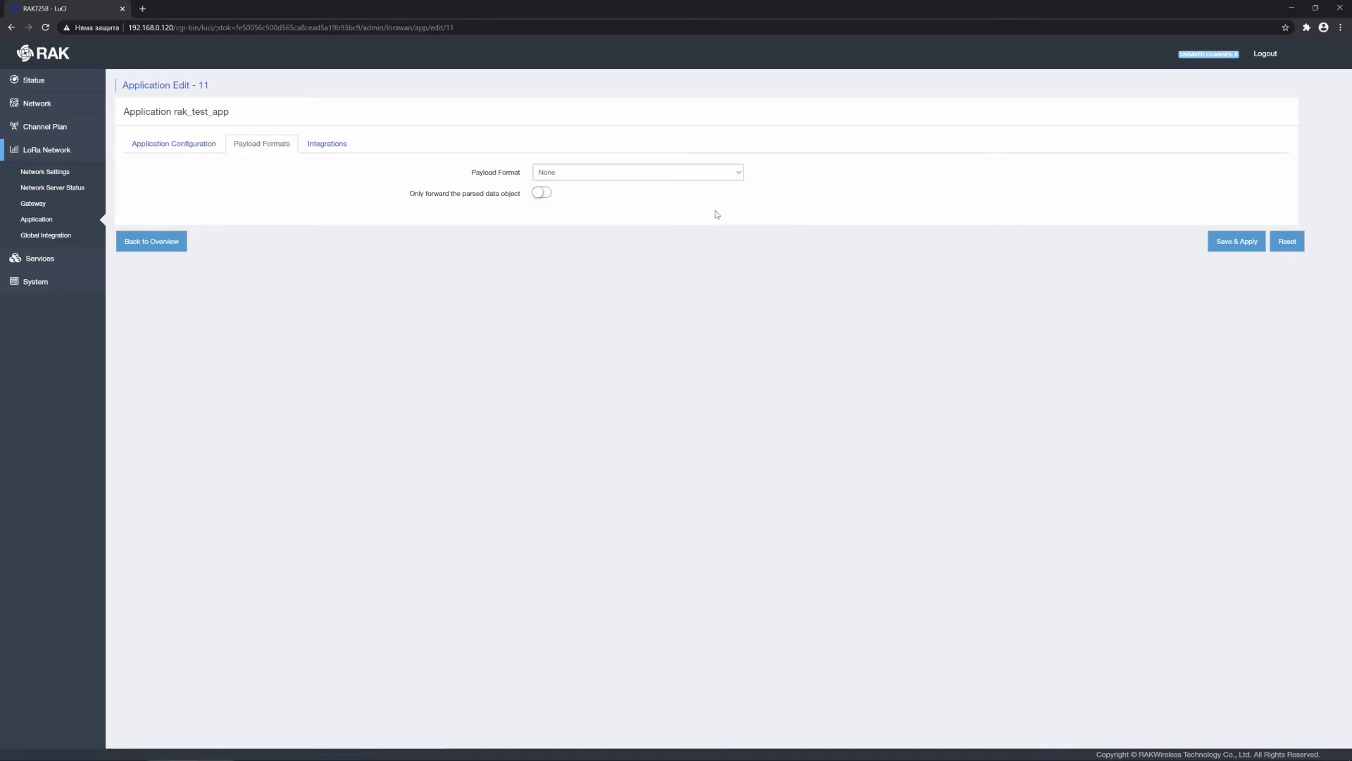
left_click(309, 144)
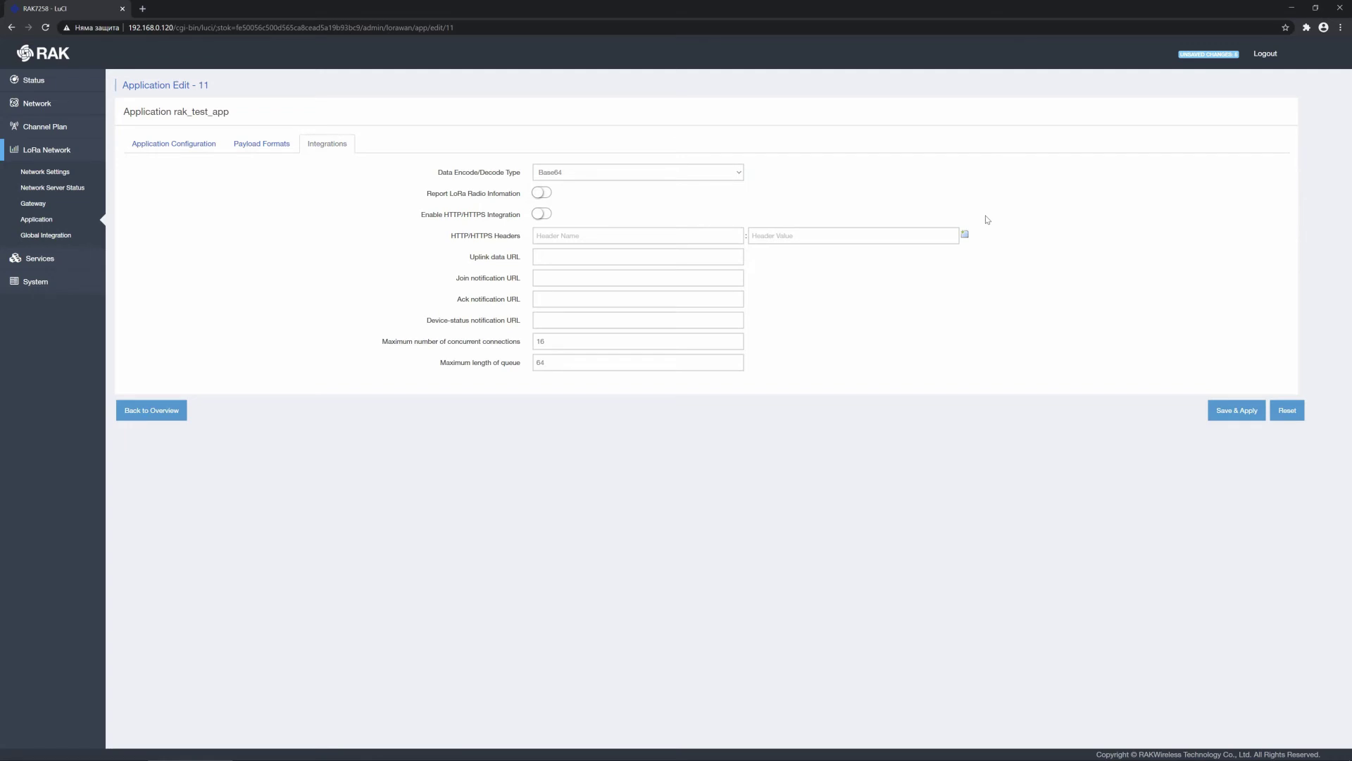
left_click(1238, 410)
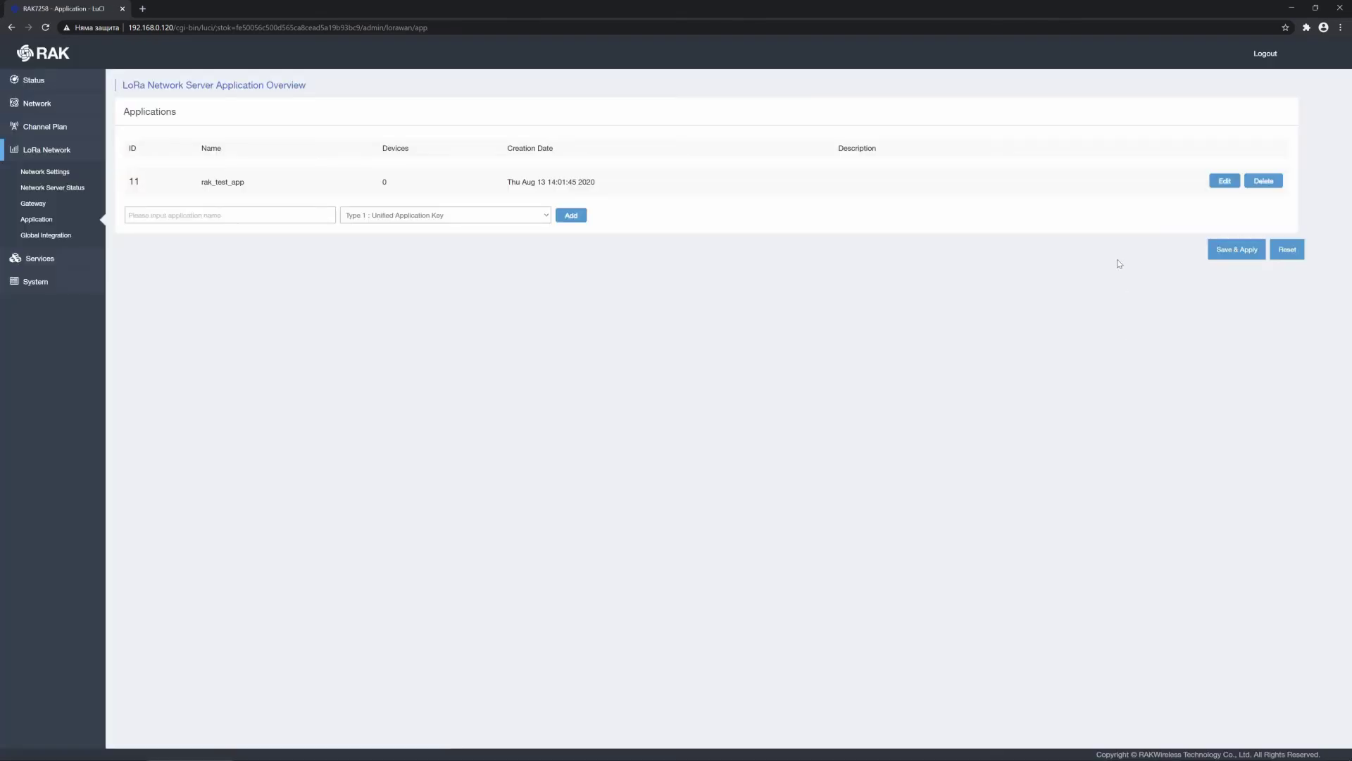
Step: Open rak_test_app and add a device with EUI 60c5a8fffe75ffb7
left_click(1223, 184)
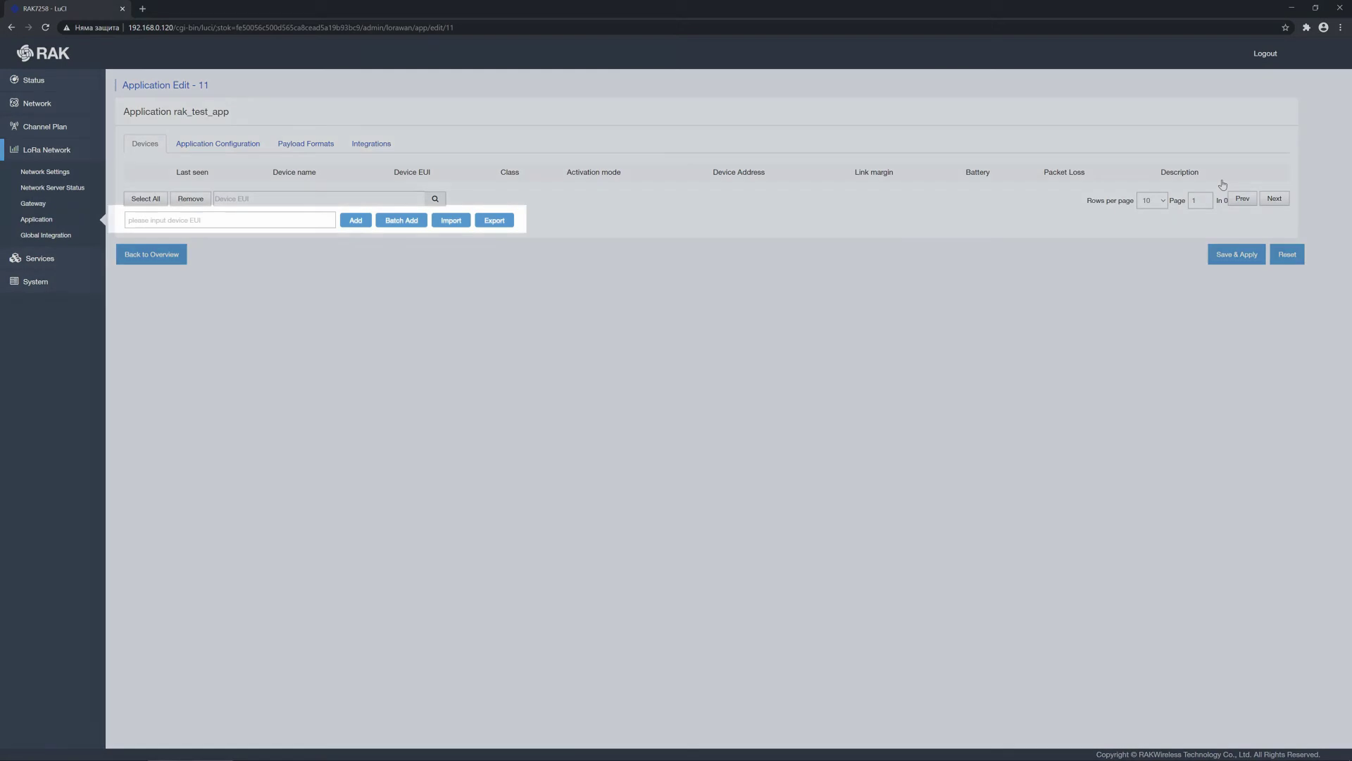
type("60c5a8fffe75ffb7")
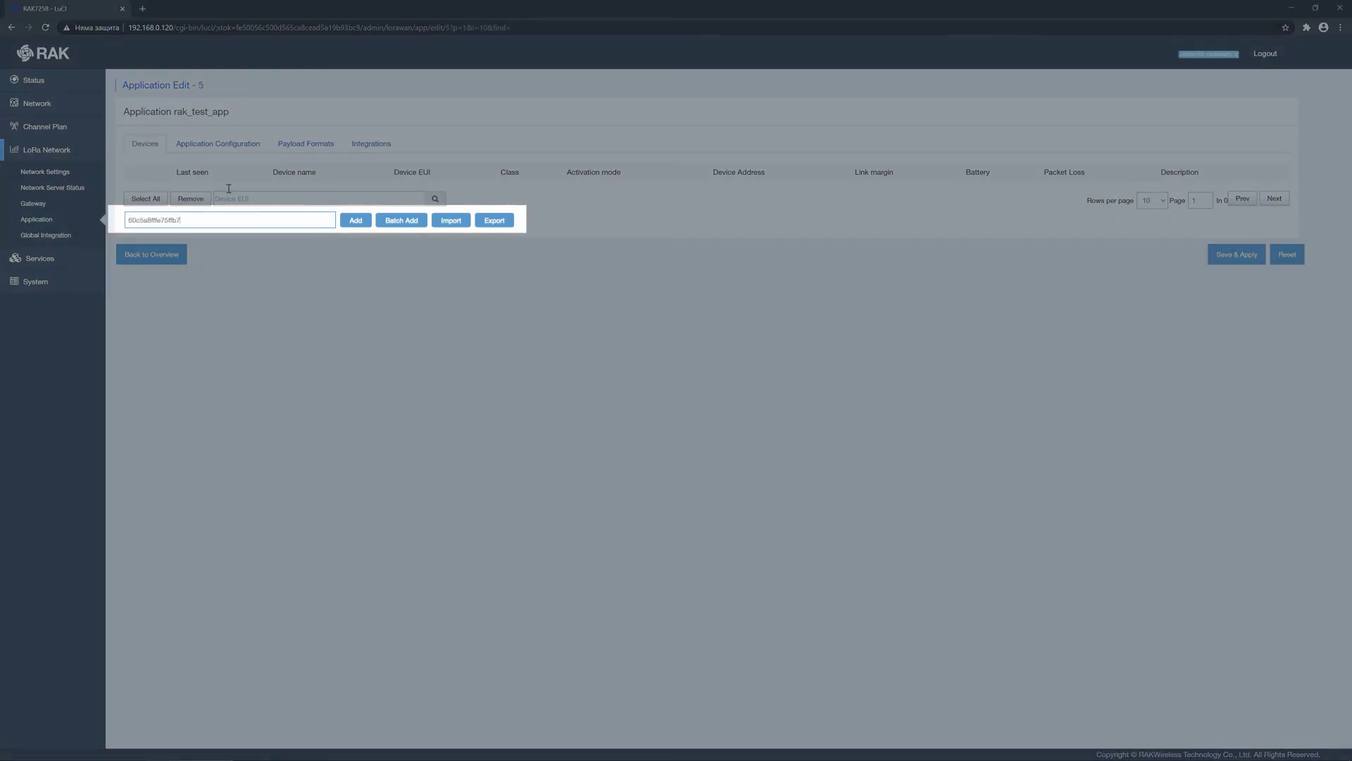
left_click(355, 221)
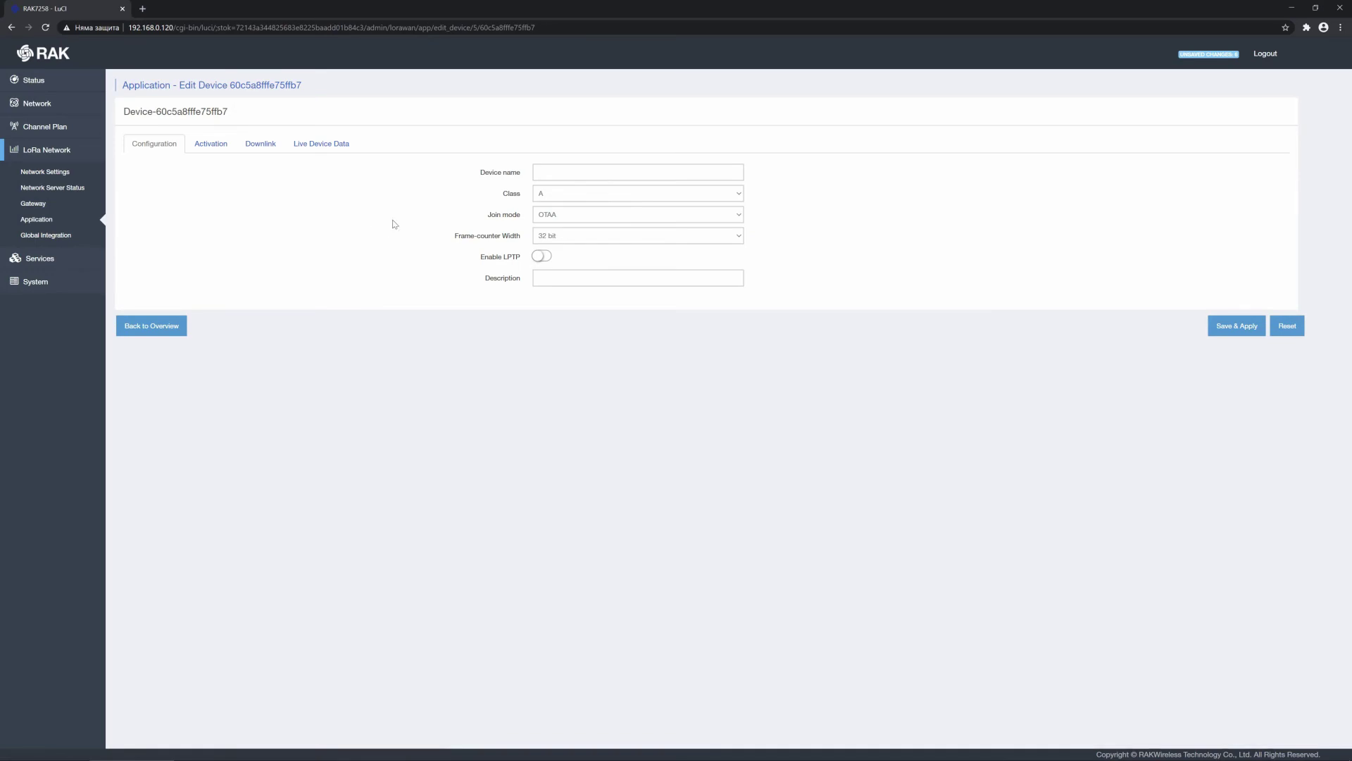
Step: Name the device rak_test_node with Class A, OTAA and 32 bit frame counter, then save and apply
left_click(612, 169)
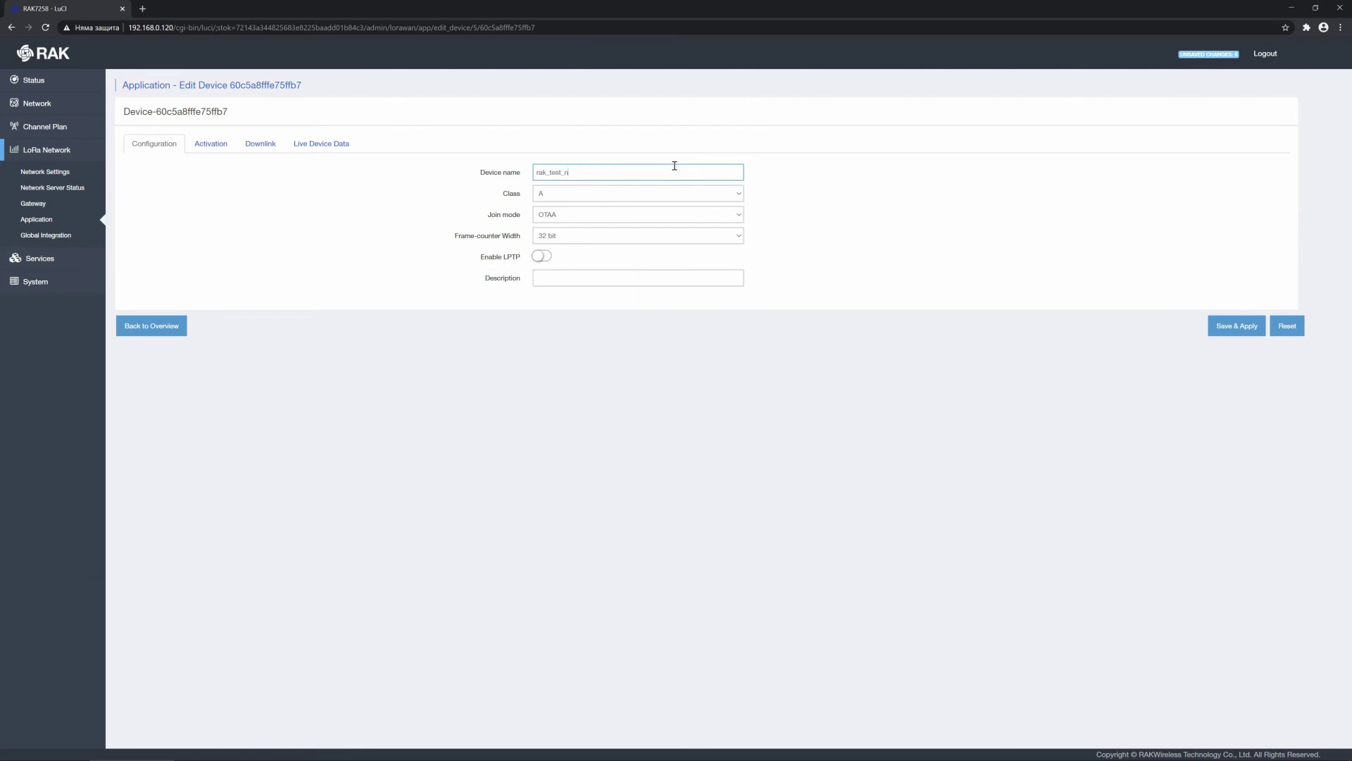
left_click(738, 193)
left_click(728, 207)
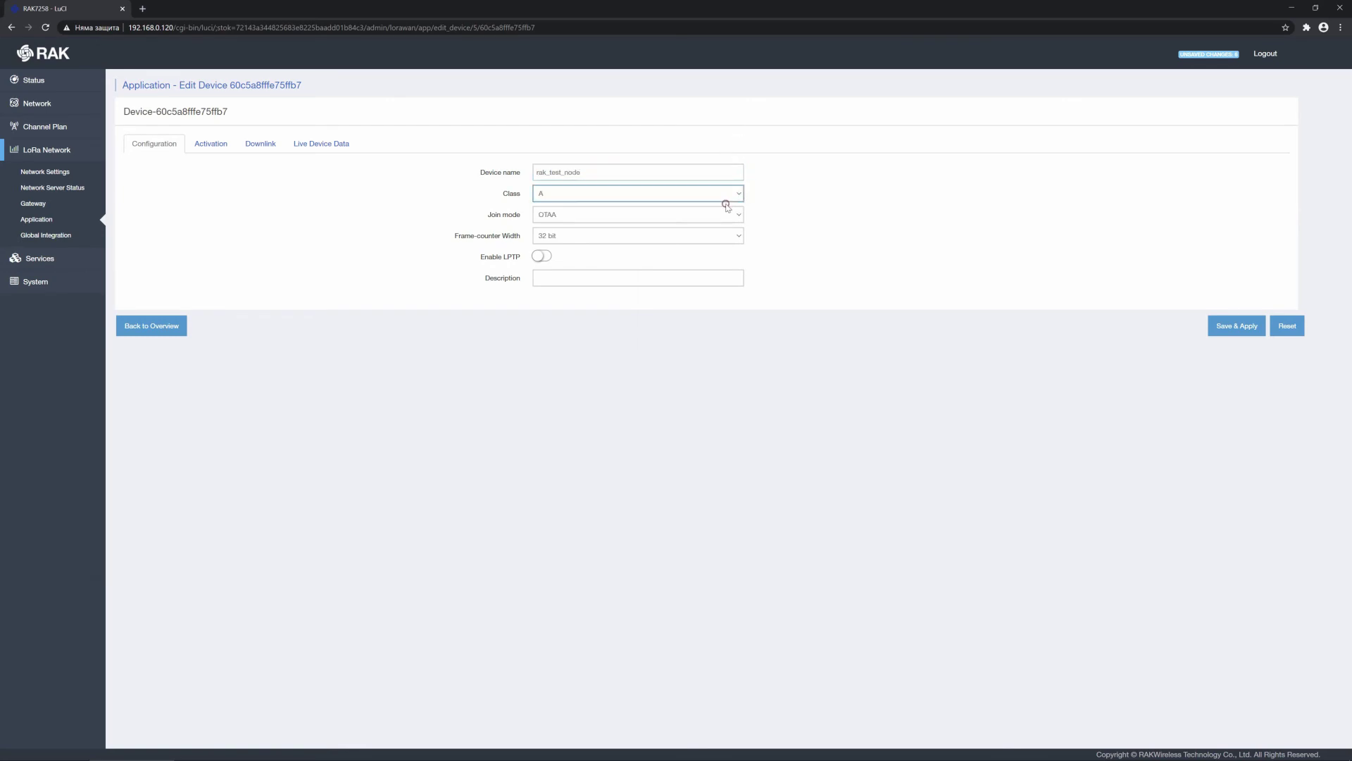
left_click(738, 217)
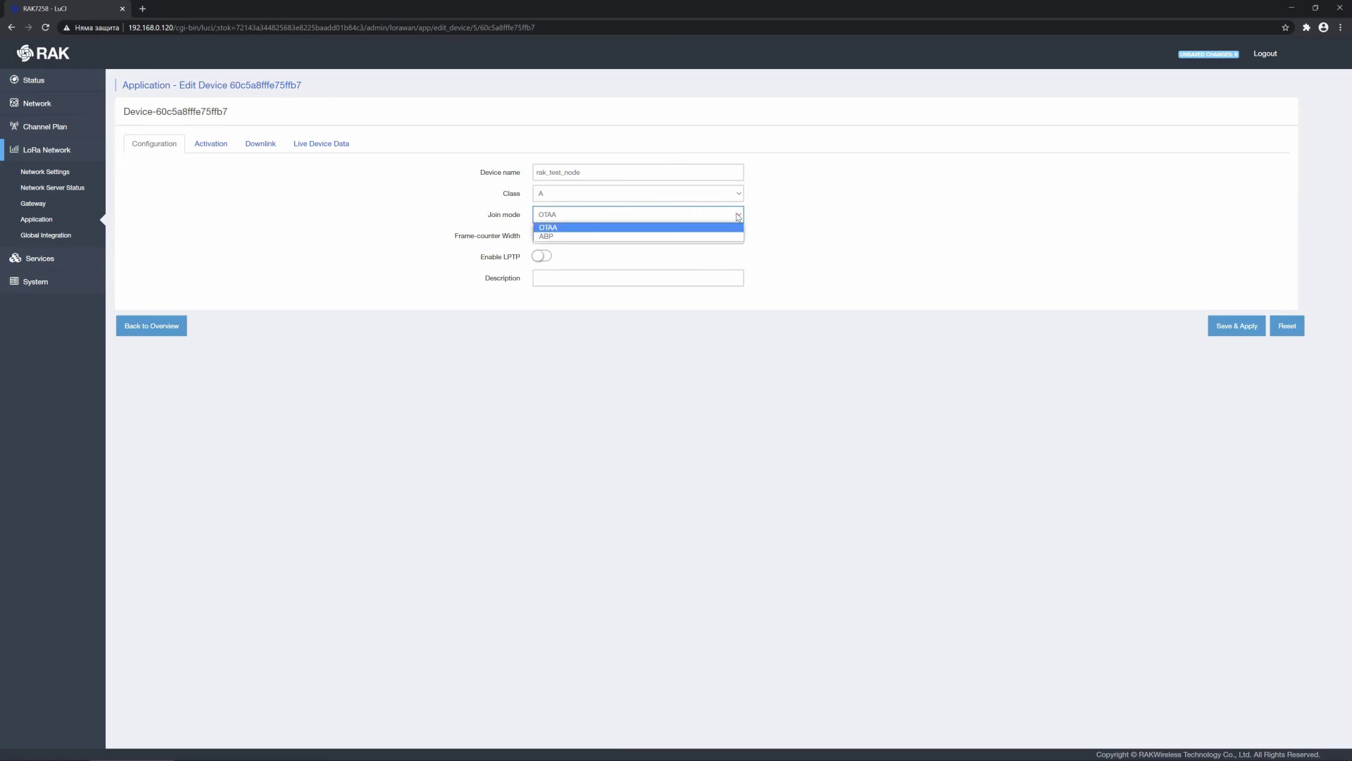
left_click(733, 227)
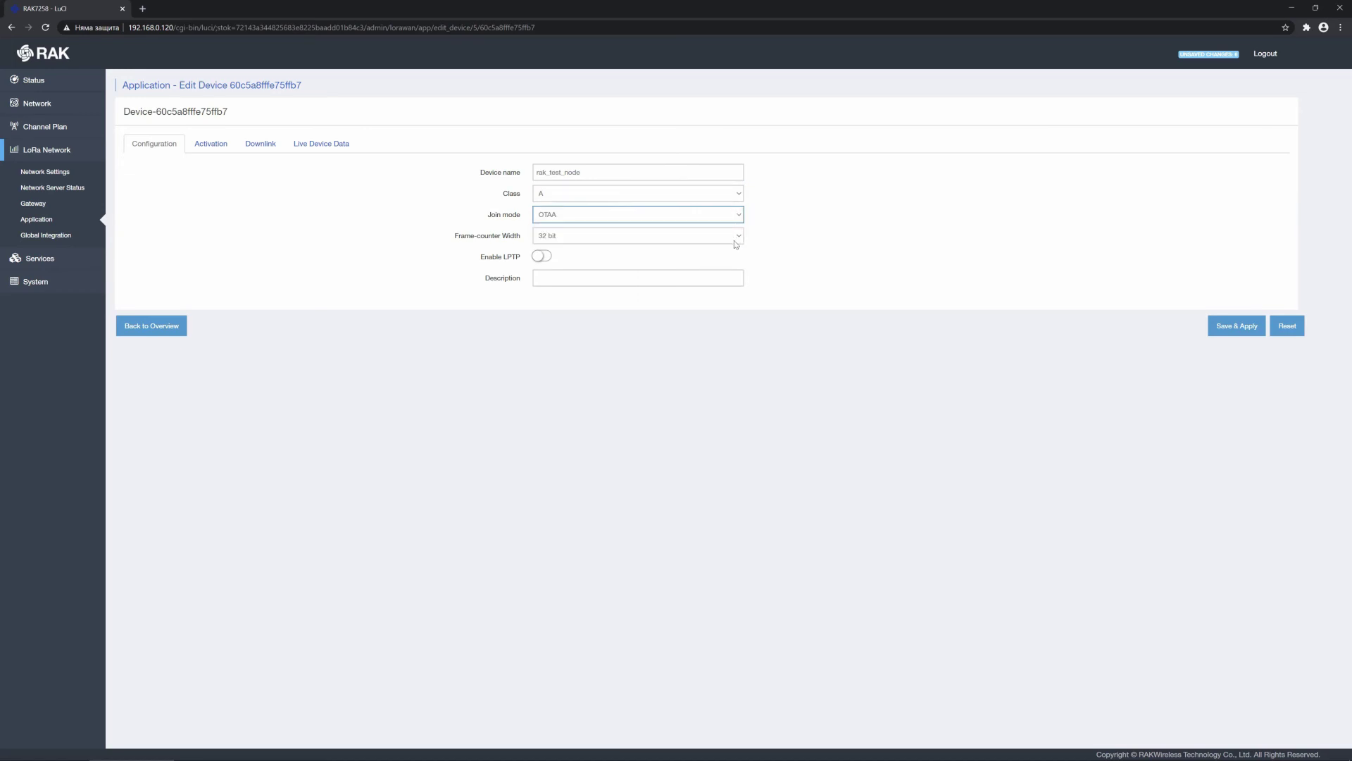
left_click(738, 241)
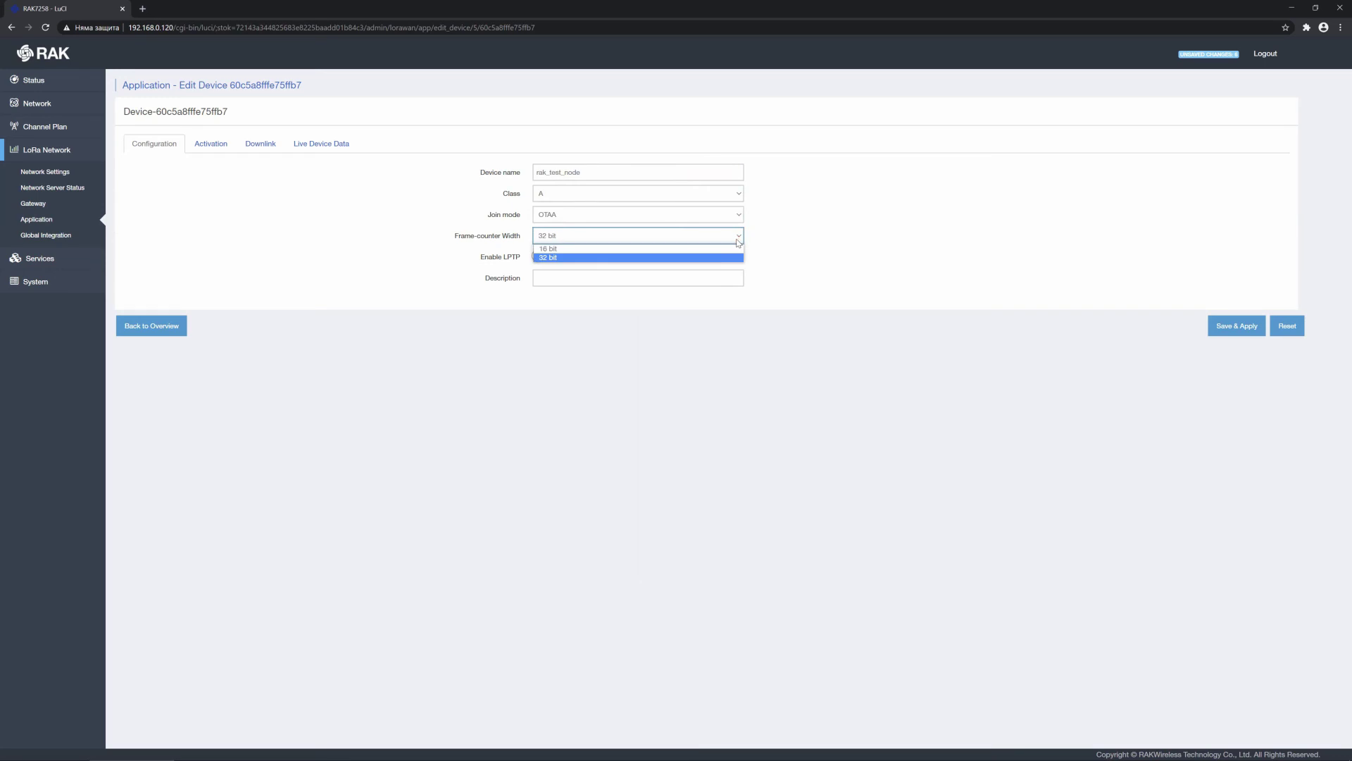
left_click(728, 257)
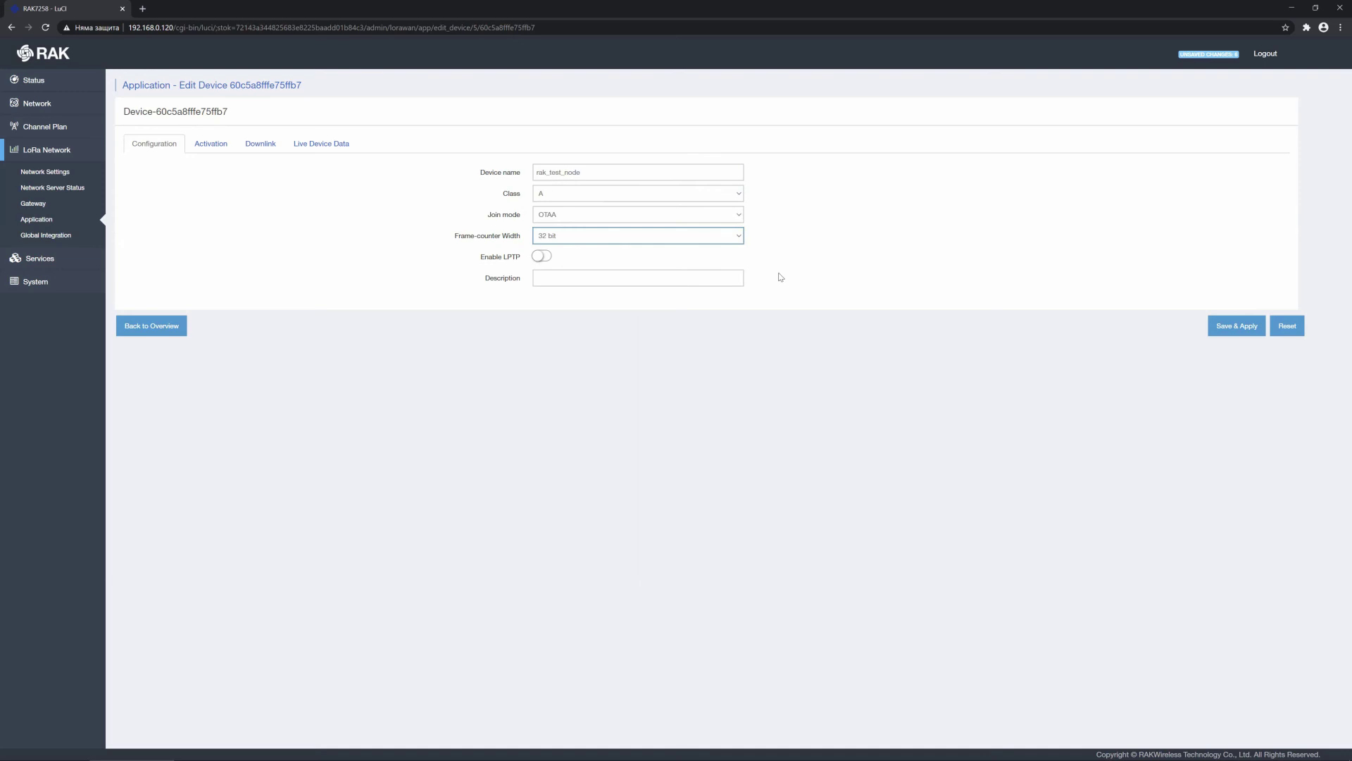
left_click(726, 278)
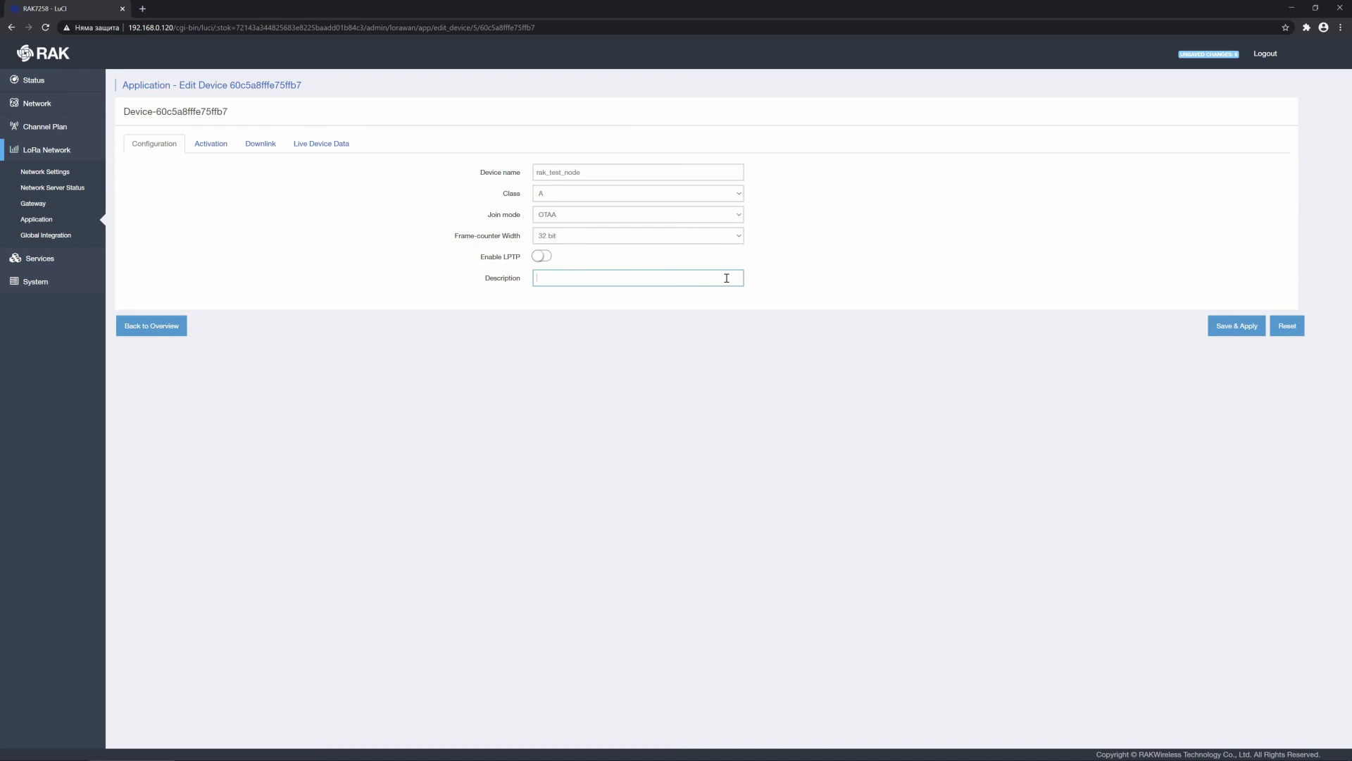
left_click(1239, 328)
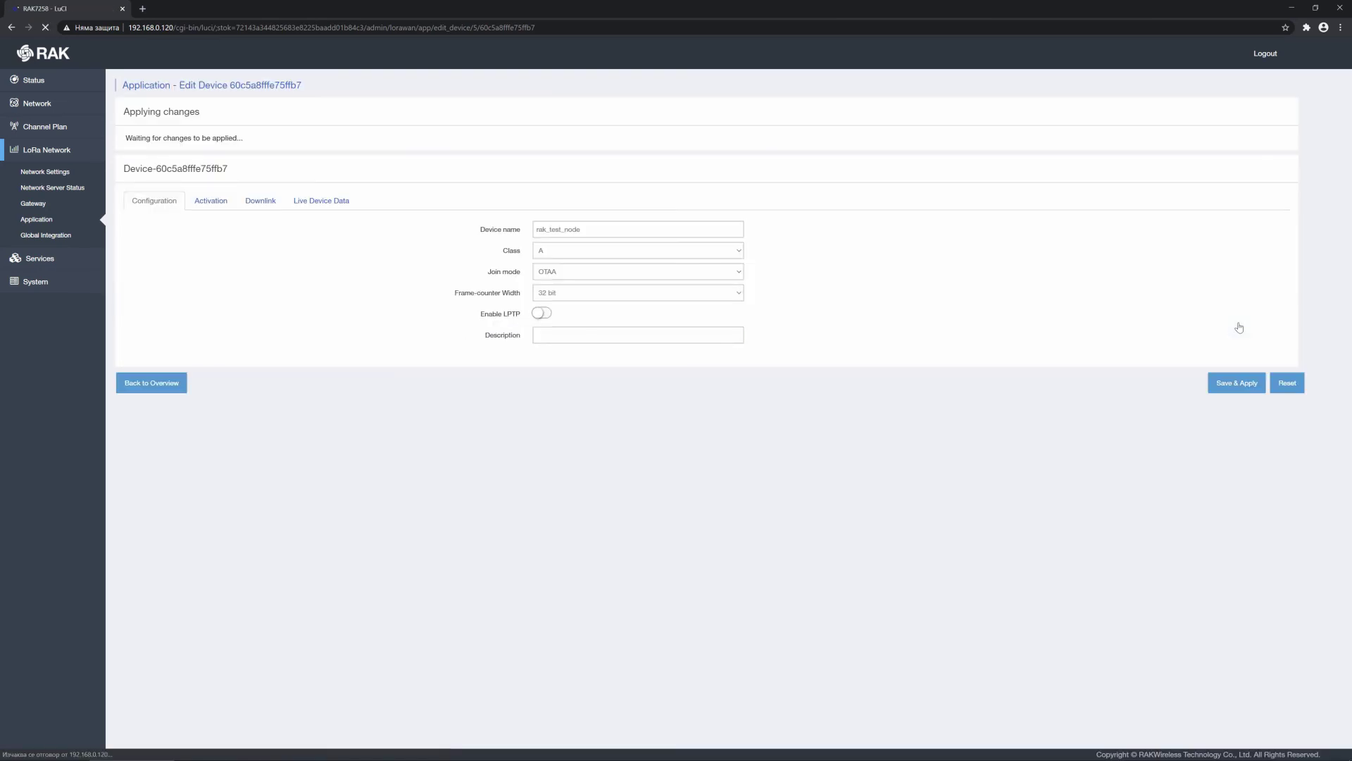